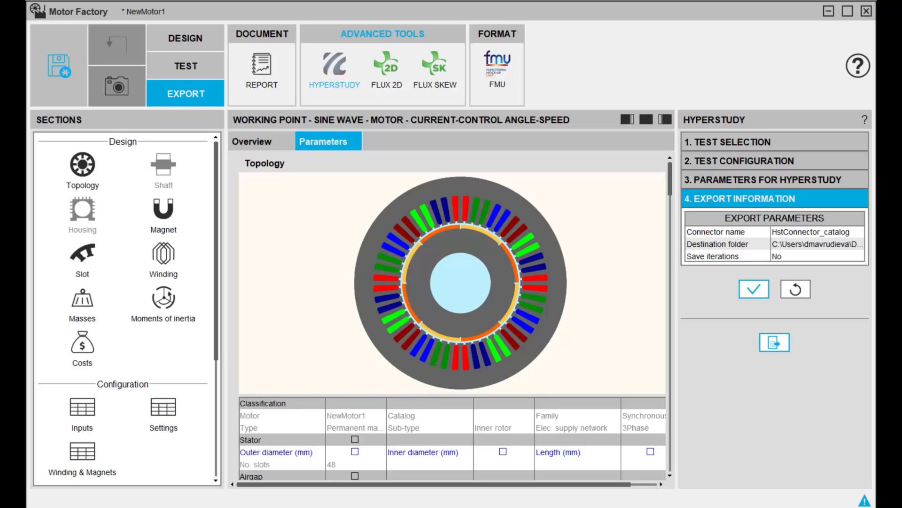
Bring Motor Factory forward to its HyperStudy export settings, where iterations are not saved
{"action": "left_click", "coordinate": [587, 463]}
Return to HyperStudy's Study_1 Define Models page with FluxMotor 1 linked to HstConnector.fm2hst
{"action": "mouse_move", "coordinate": [448, 507]}
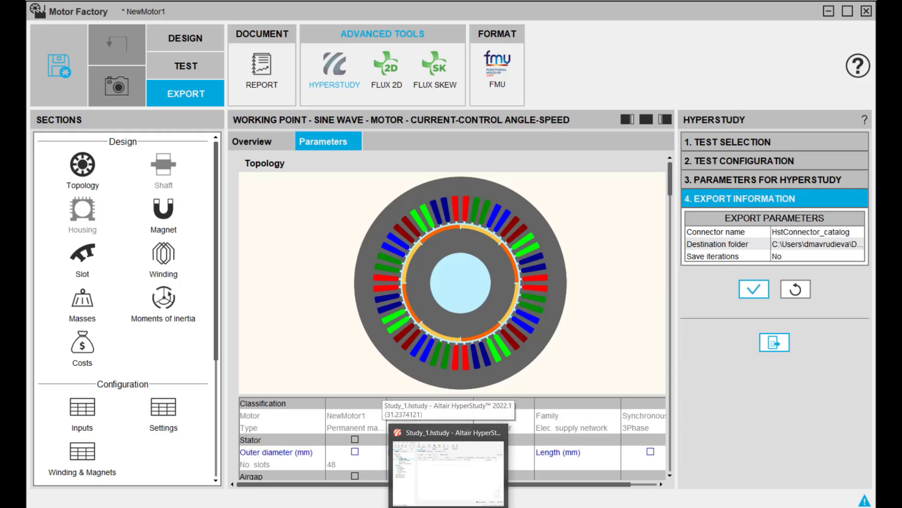
{"action": "left_click", "coordinate": [448, 470]}
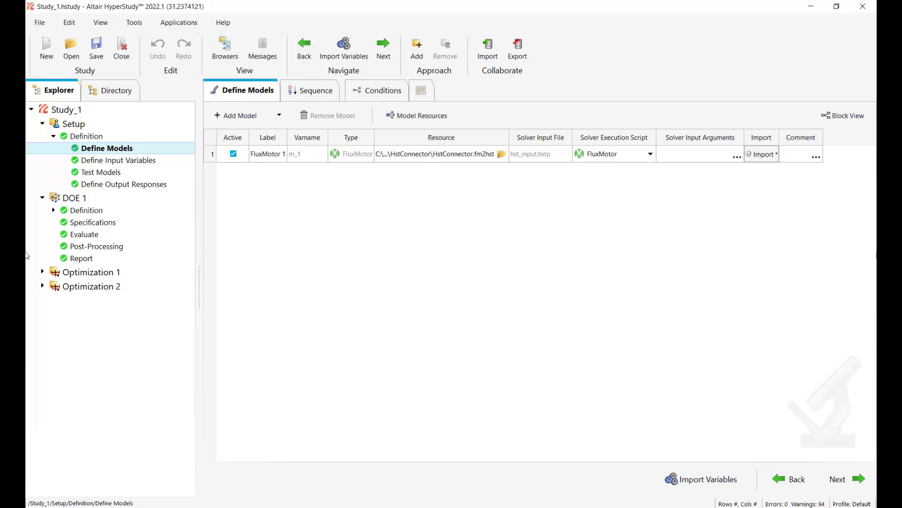
Review the input variables, then list outputs: magnet mass, mechanical torque and ripple torque
{"action": "left_click", "coordinate": [103, 161]}
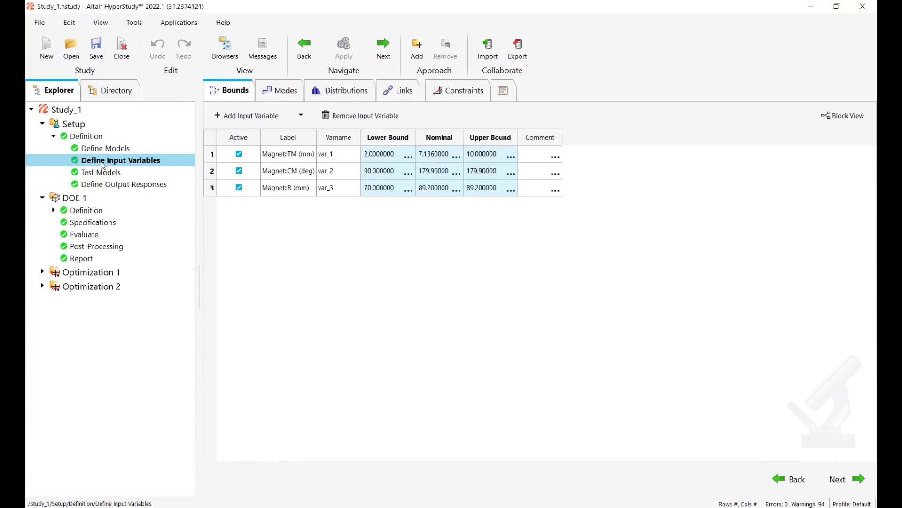
{"action": "left_click", "coordinate": [101, 185]}
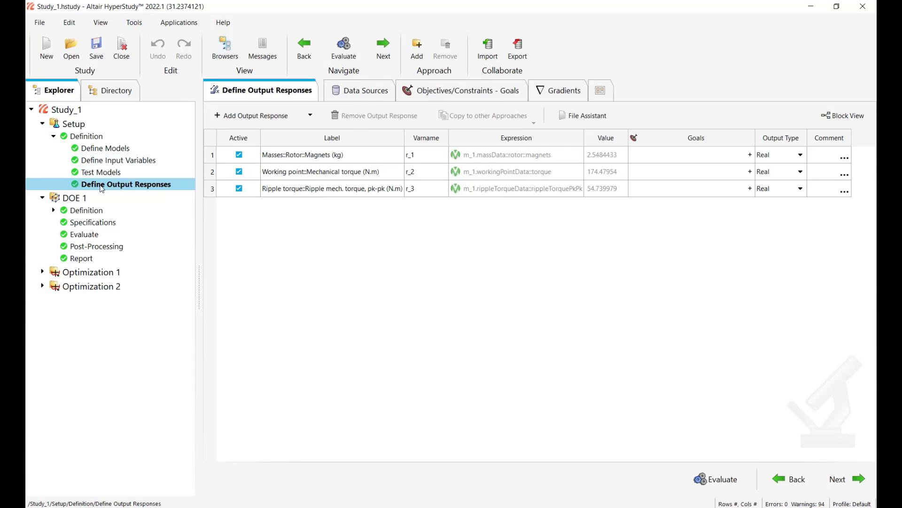
Add the Media Sources tab to the output responses and open its empty media table
{"action": "left_click", "coordinate": [603, 93]}
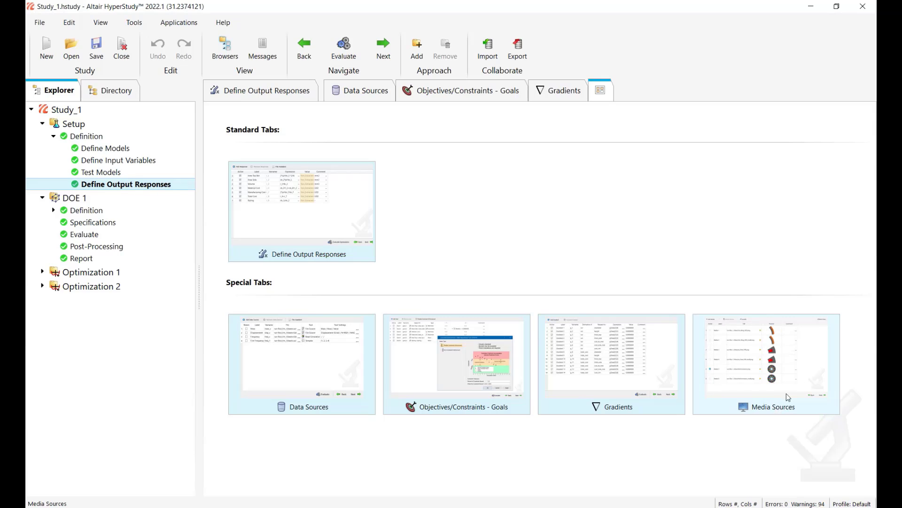
{"action": "left_click", "coordinate": [785, 378]}
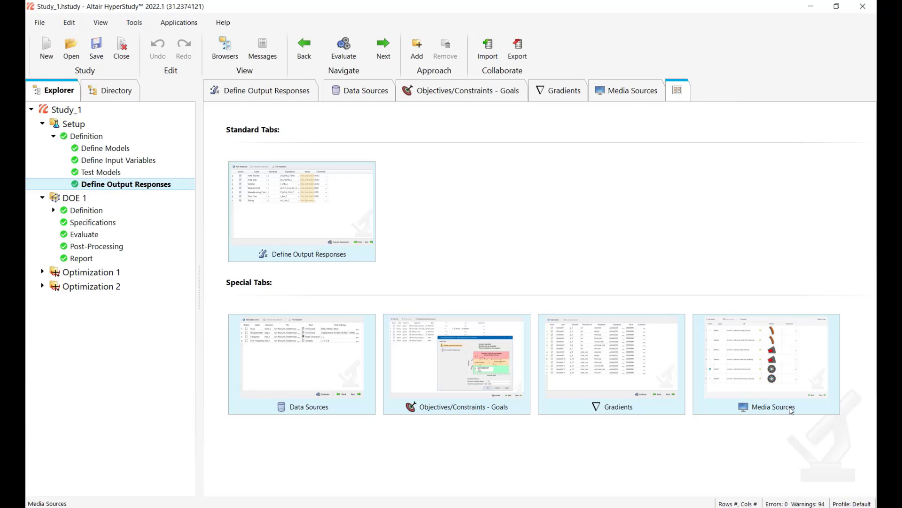
{"action": "left_click", "coordinate": [629, 95]}
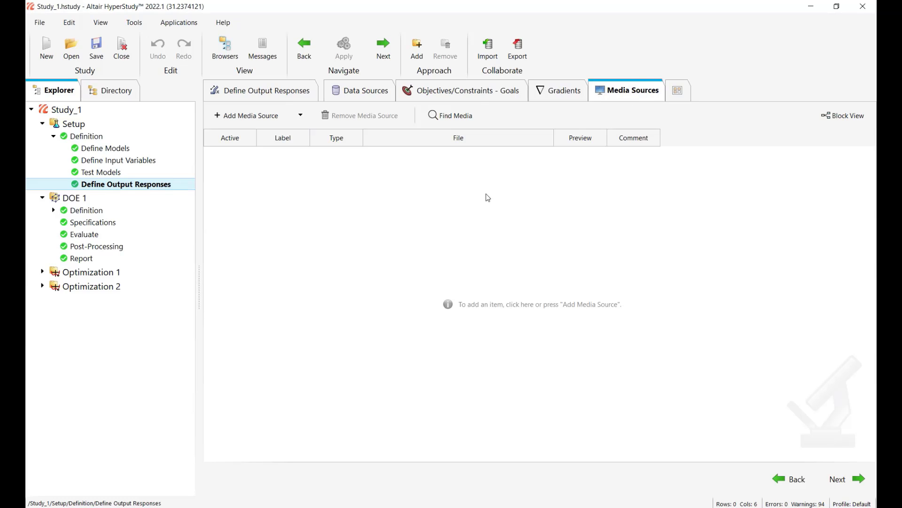
Find Media to fill six image sources, then browse run_00001 > m_1 on disk
{"action": "left_click", "coordinate": [436, 120]}
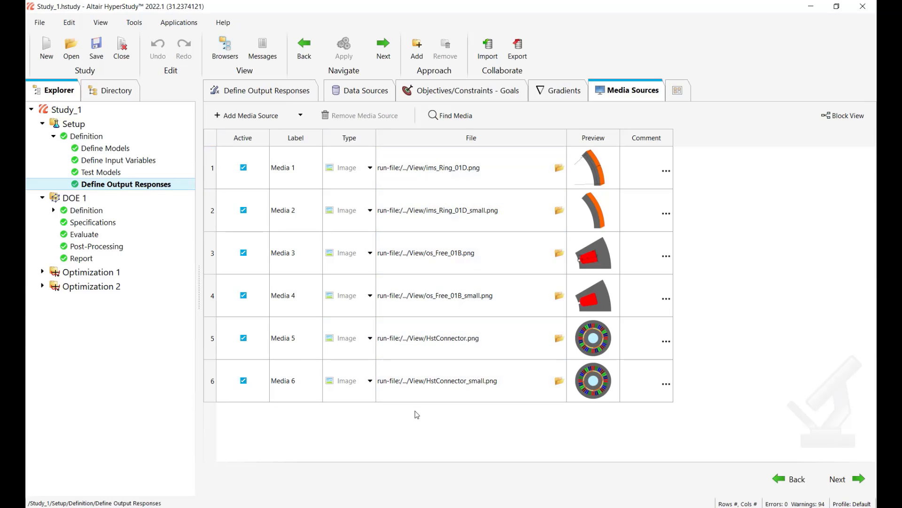
{"action": "left_click", "coordinate": [121, 93]}
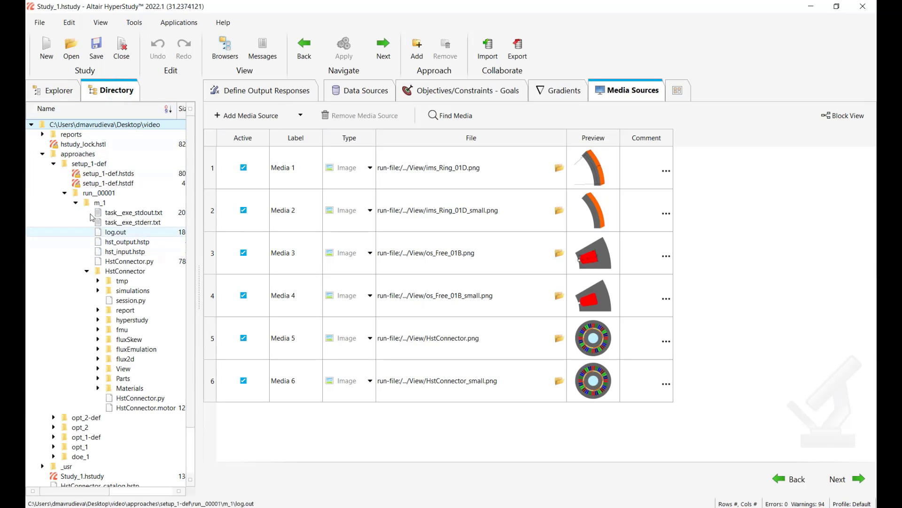
{"action": "left_click", "coordinate": [75, 204]}
{"action": "left_click", "coordinate": [75, 204]}
{"action": "left_click_drag", "start_coordinate": [198, 290], "coordinate": [306, 292]}
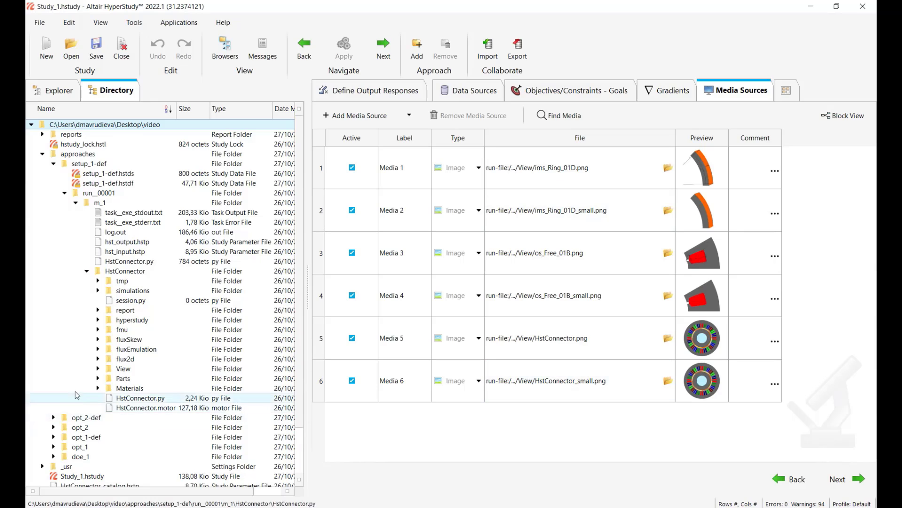
Inspect the image files in HstConnector's View folder, then collapse the run_00001 tree
{"action": "left_click", "coordinate": [98, 368]}
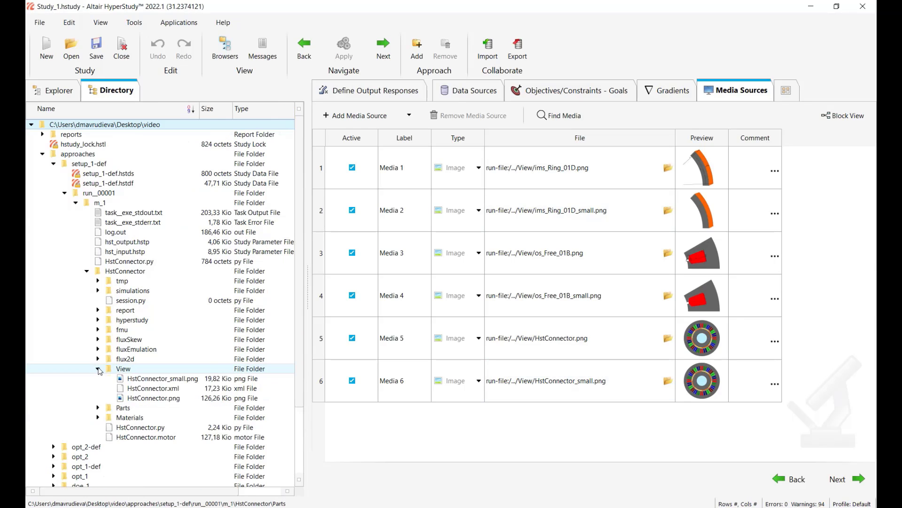
{"action": "left_click", "coordinate": [99, 408]}
{"action": "left_click", "coordinate": [98, 408]}
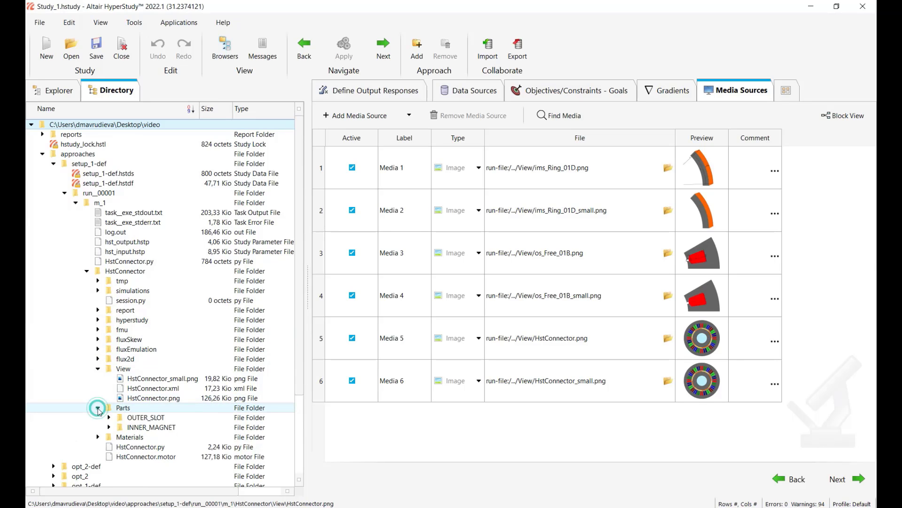
{"action": "left_click", "coordinate": [97, 369]}
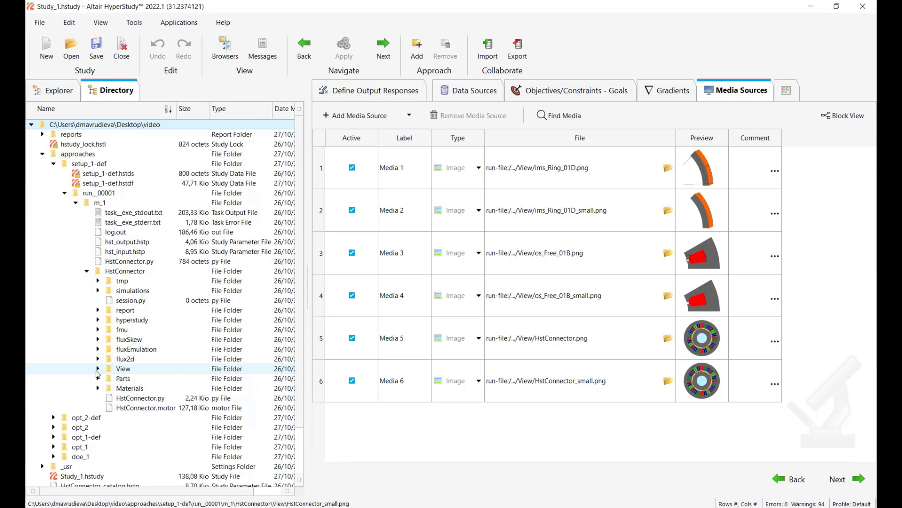
{"action": "left_click", "coordinate": [86, 272]}
{"action": "left_click", "coordinate": [65, 193]}
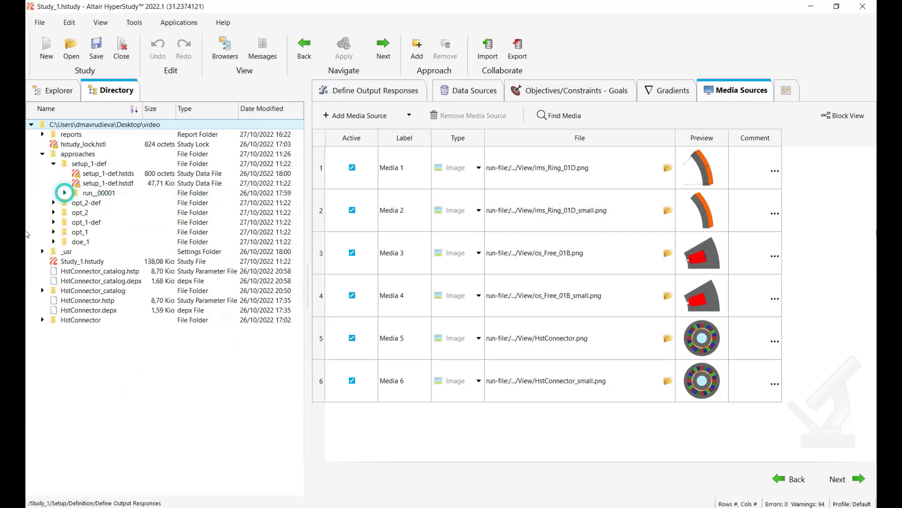
Deactivate media sources 1, 2, 3, 4 and 6, leaving only Media 5 active
{"action": "left_click", "coordinate": [53, 90]}
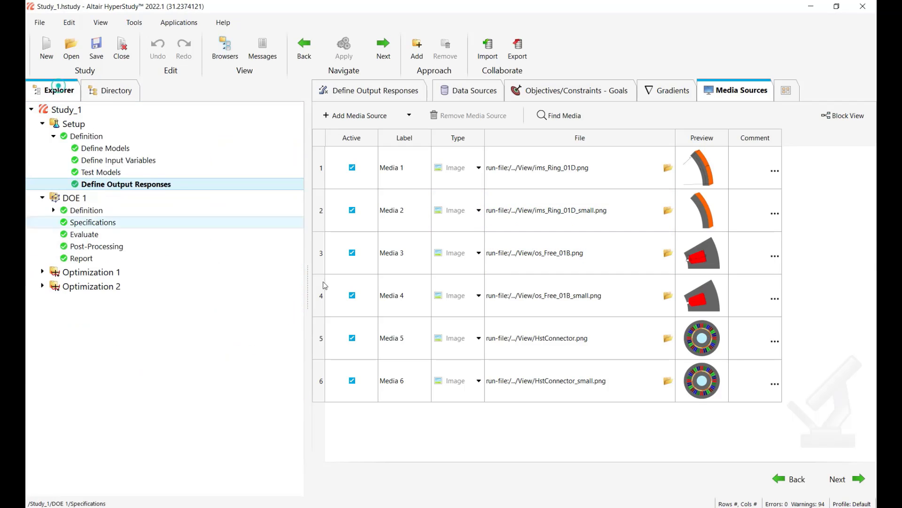
{"action": "left_click_drag", "start_coordinate": [310, 296], "coordinate": [190, 292]}
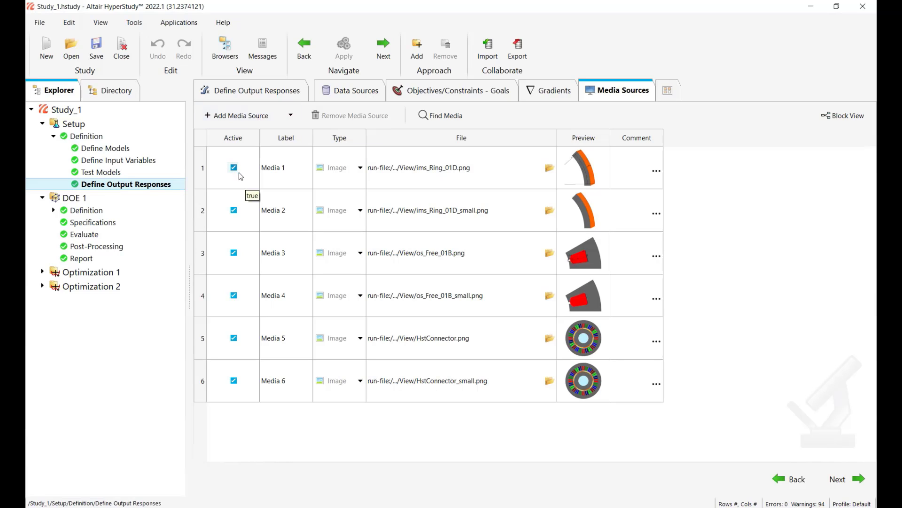
{"action": "left_click", "coordinate": [236, 187]}
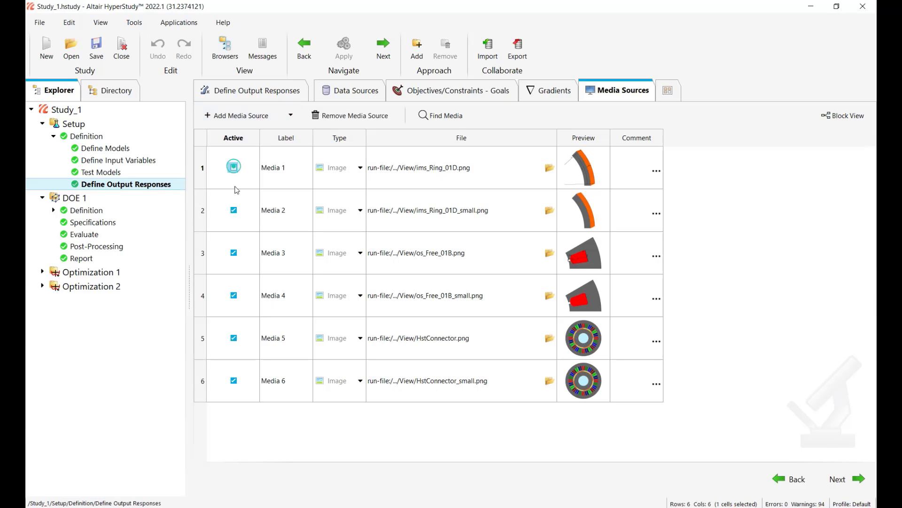
{"action": "left_click", "coordinate": [234, 210]}
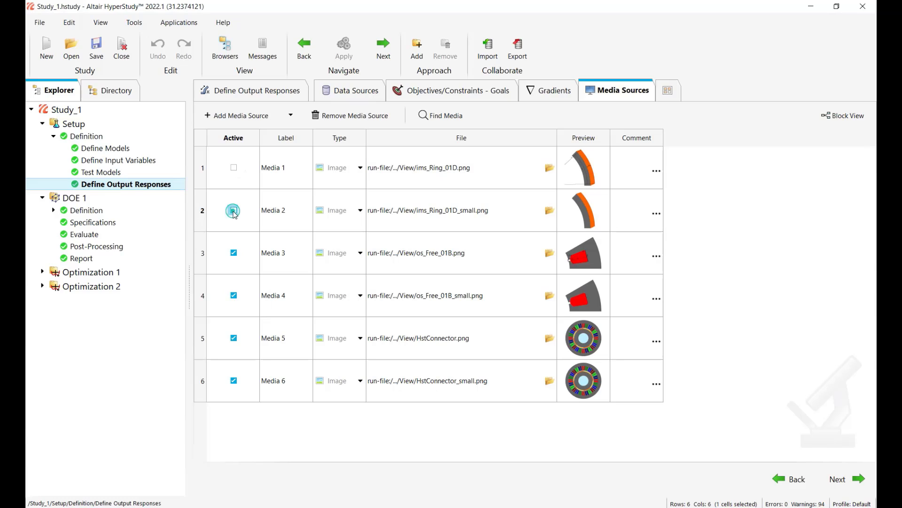
{"action": "left_click", "coordinate": [234, 253]}
{"action": "left_click", "coordinate": [233, 295]}
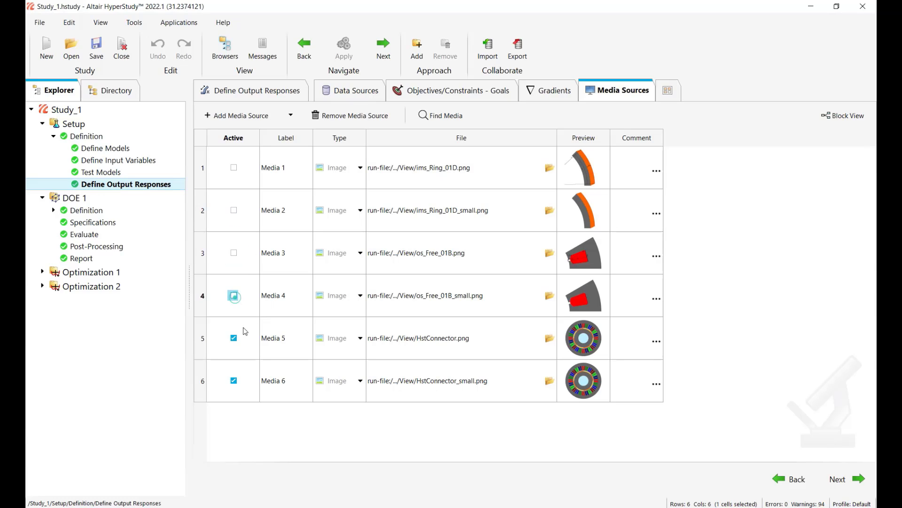
{"action": "left_click", "coordinate": [233, 381]}
Rename the Media 5 source label to 'Design'
{"action": "left_click", "coordinate": [275, 350]}
{"action": "double_click", "coordinate": [291, 338]}
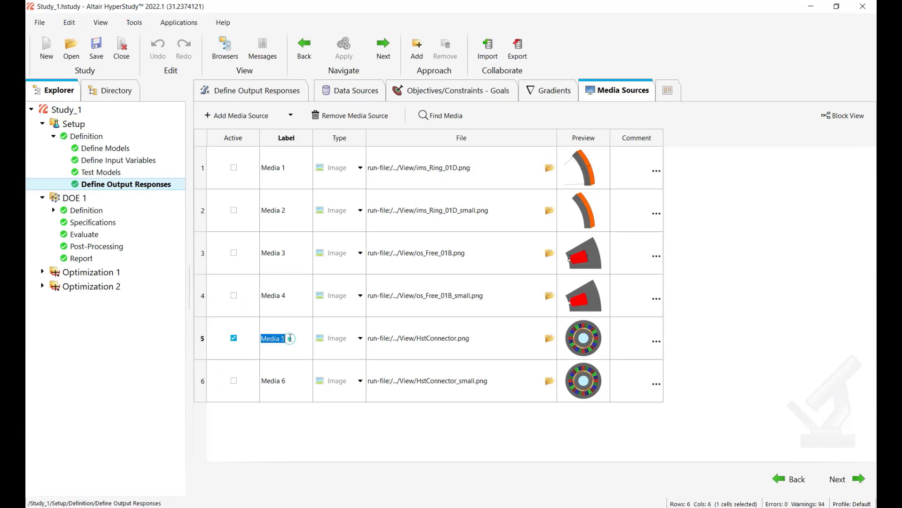
{"action": "type", "text": "Design"}
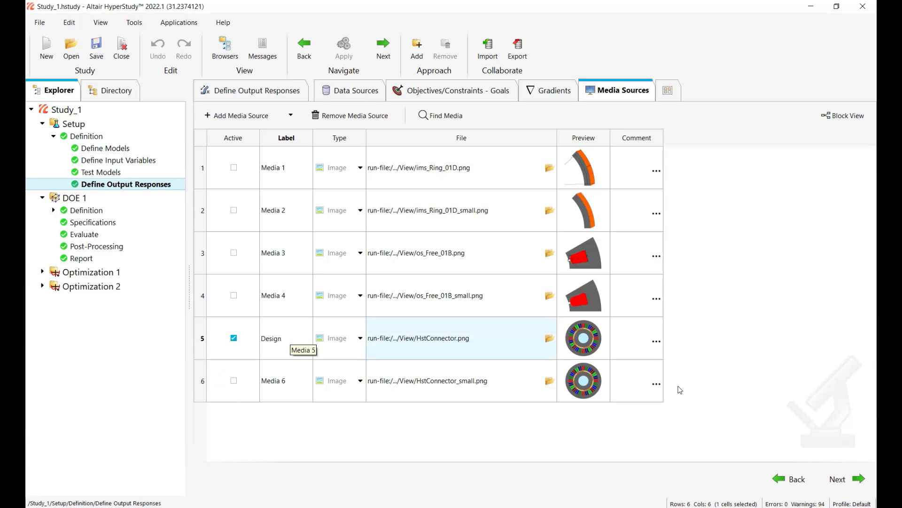
{"action": "left_click", "coordinate": [818, 336]}
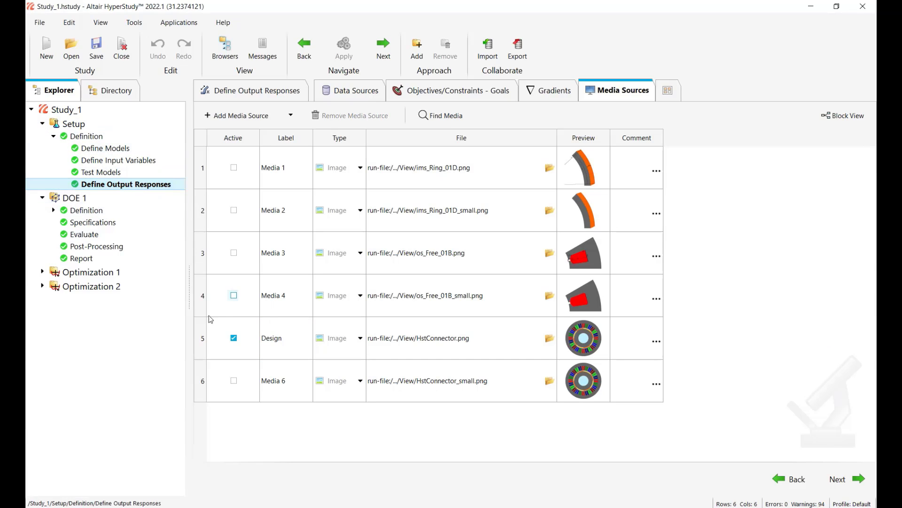
{"action": "left_click_drag", "start_coordinate": [190, 296], "coordinate": [225, 293]}
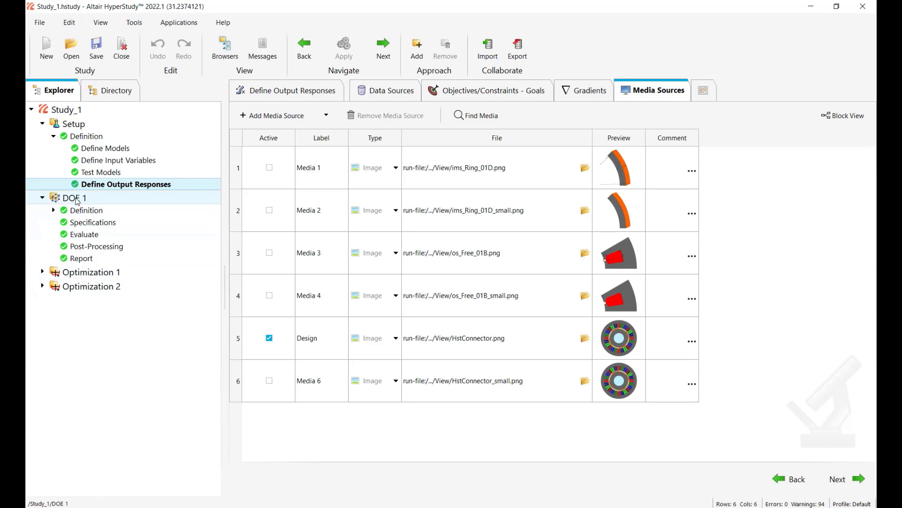
Open DOE 1 and review its model definitions, output responses and media sources
{"action": "left_click", "coordinate": [78, 201]}
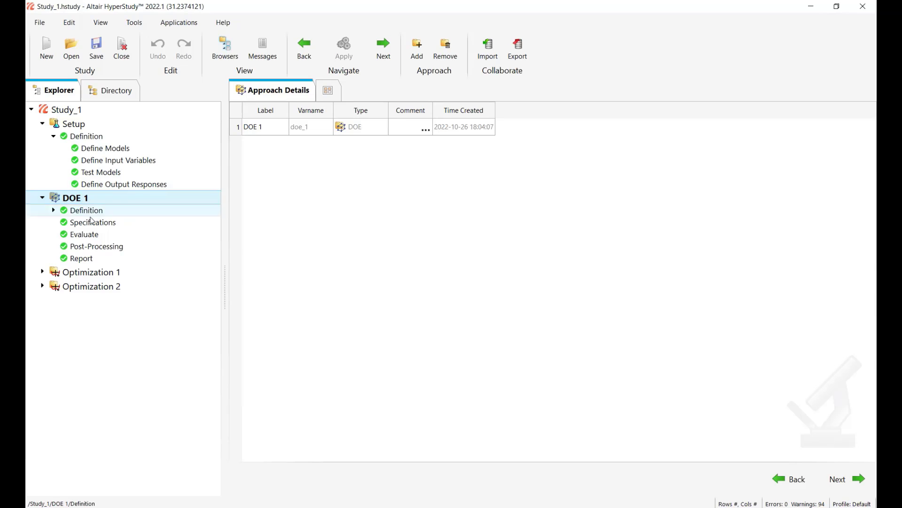
{"action": "left_click", "coordinate": [53, 210]}
{"action": "left_click", "coordinate": [96, 224]}
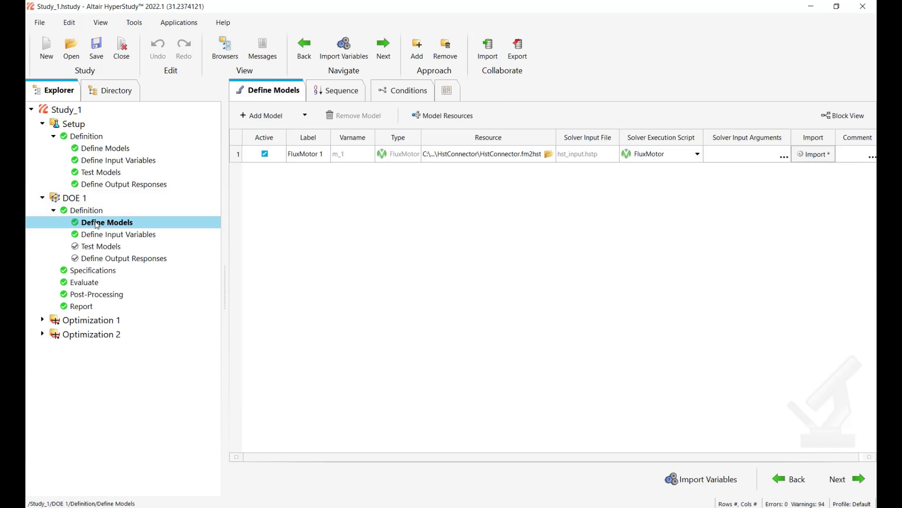
{"action": "left_click", "coordinate": [121, 260]}
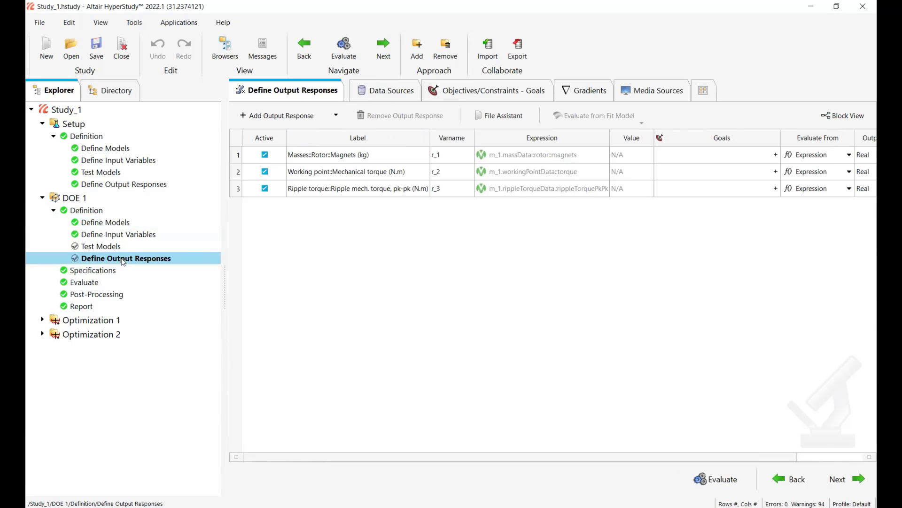
{"action": "left_click", "coordinate": [659, 93]}
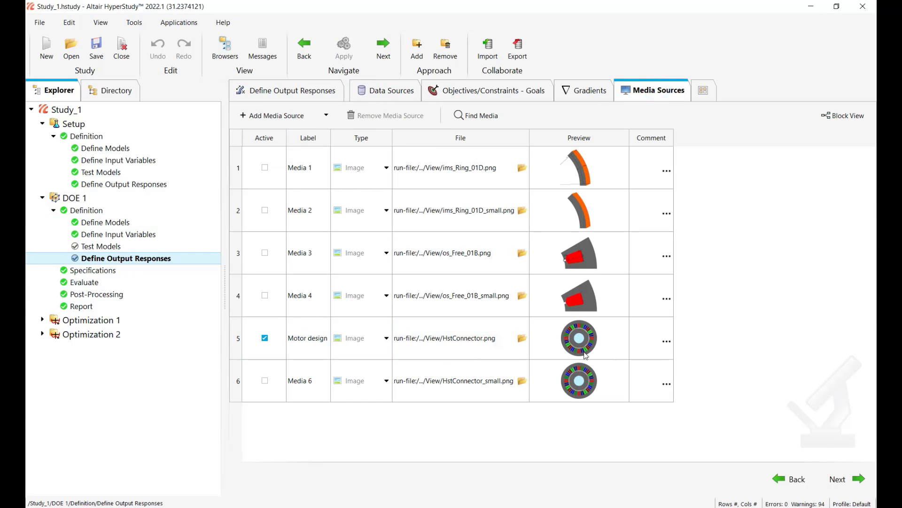
Set DOE 1 to Full Factorial and view evaluation data for its eight runs
{"action": "left_click", "coordinate": [103, 270]}
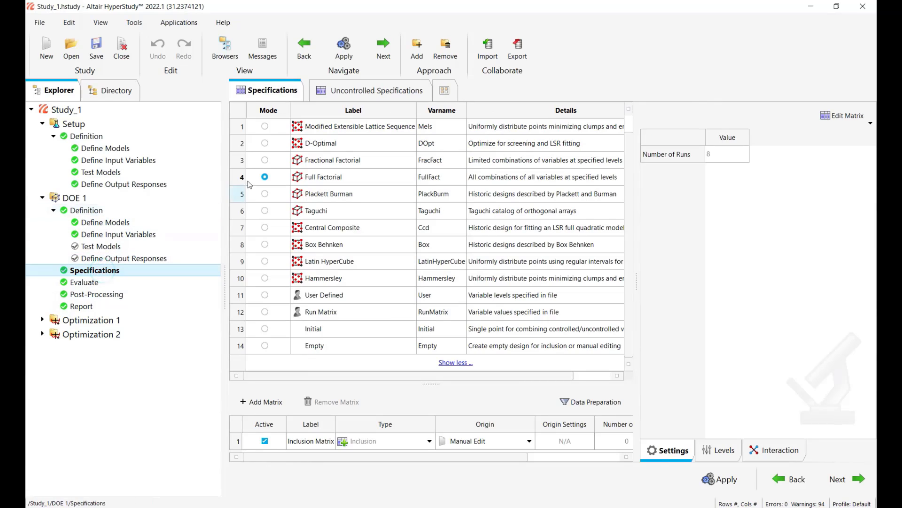
{"action": "left_click", "coordinate": [262, 176]}
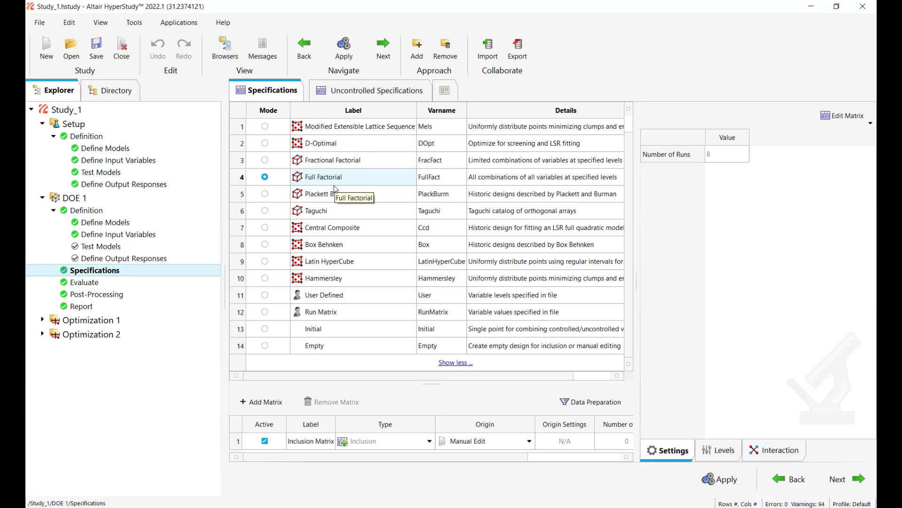
{"action": "left_click", "coordinate": [79, 284]}
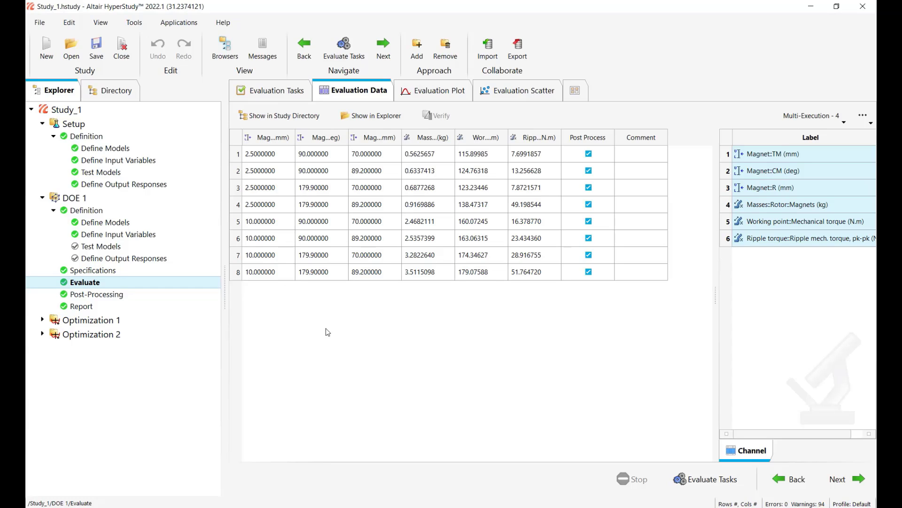
Add the Media view to DOE 1's post-processing results
{"action": "left_click", "coordinate": [88, 297]}
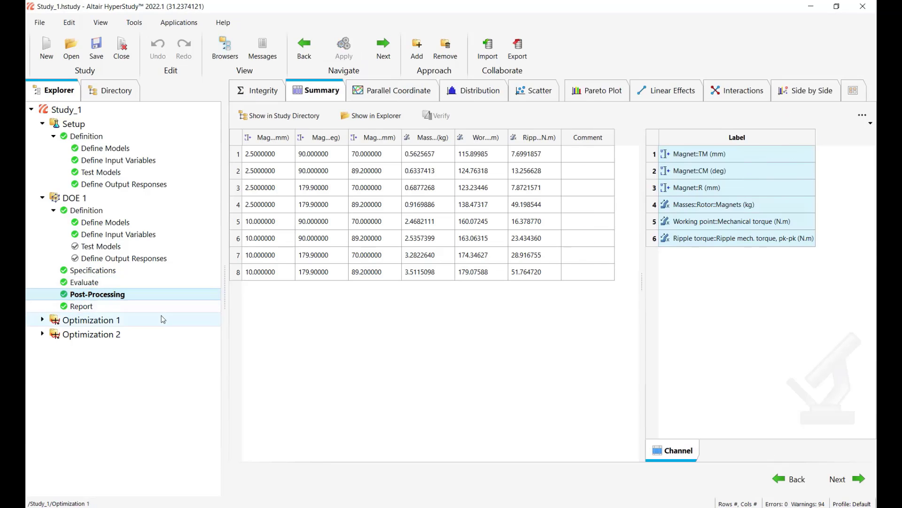
{"action": "left_click_drag", "start_coordinate": [222, 298], "coordinate": [115, 298]}
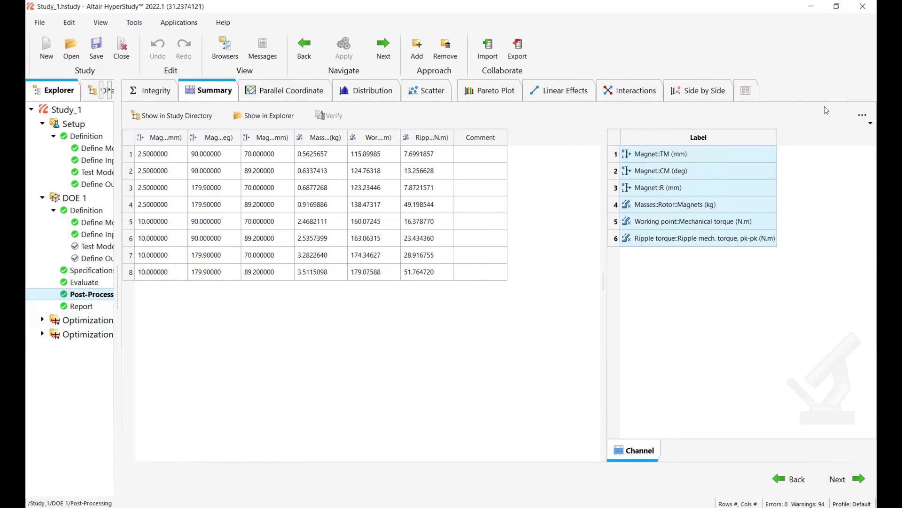
{"action": "left_click", "coordinate": [748, 92]}
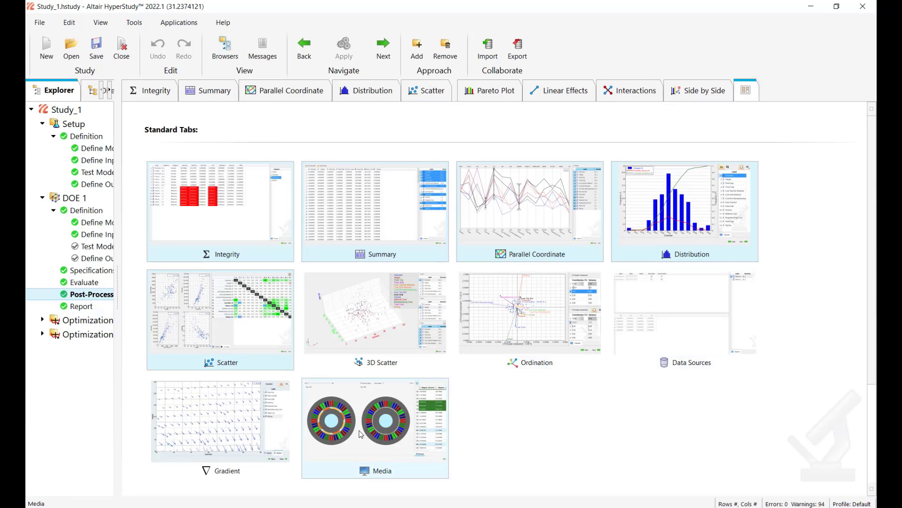
{"action": "left_click", "coordinate": [384, 440]}
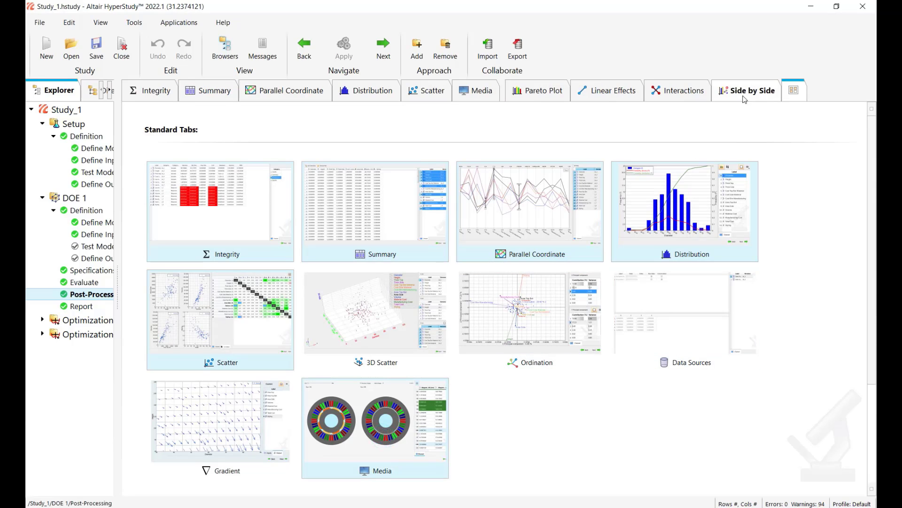
{"action": "left_click", "coordinate": [455, 91]}
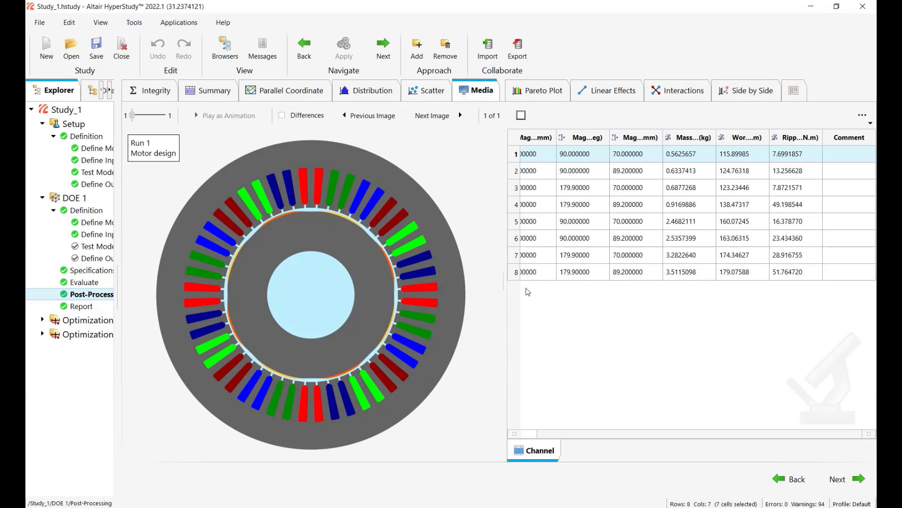
Show the motor design images for runs 2, 4 and 5
{"action": "mouse_move", "coordinate": [503, 284]}
{"action": "left_mouse_down"}
{"action": "mouse_move", "coordinate": [515, 285]}
{"action": "mouse_move", "coordinate": [501, 287]}
{"action": "left_mouse_up"}
{"action": "left_click_drag", "start_coordinate": [566, 433], "coordinate": [554, 434]}
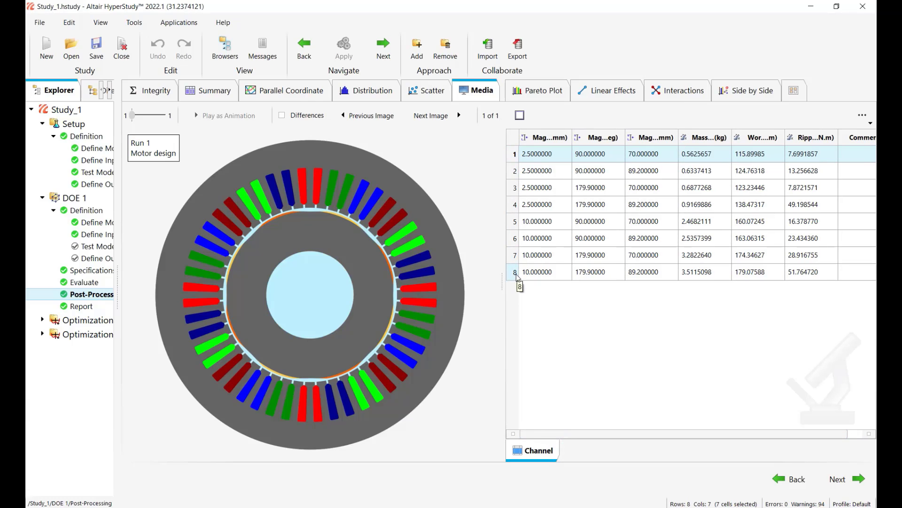
{"action": "left_click", "coordinate": [515, 171]}
{"action": "left_click", "coordinate": [515, 204]}
{"action": "left_click", "coordinate": [516, 222]}
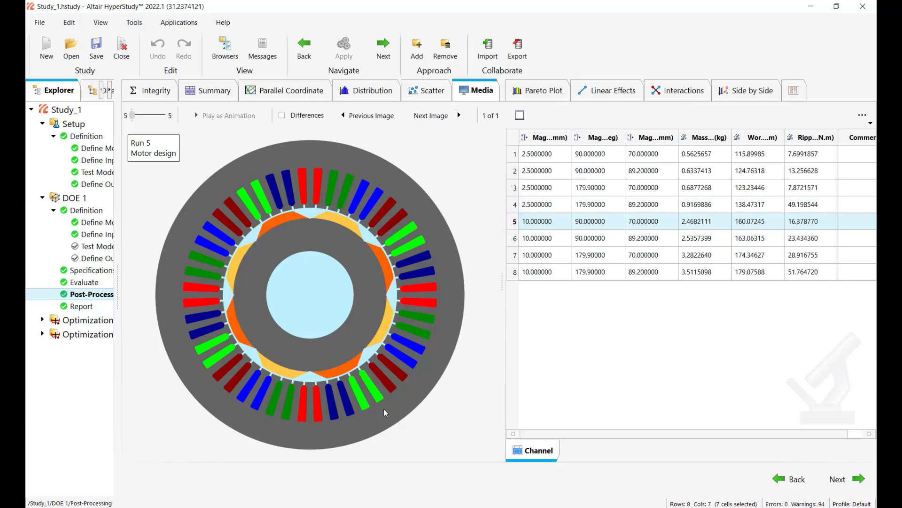
Select all eight runs and compare their designs in a Multiplot grid, then return to single view
{"action": "left_click", "coordinate": [515, 139]}
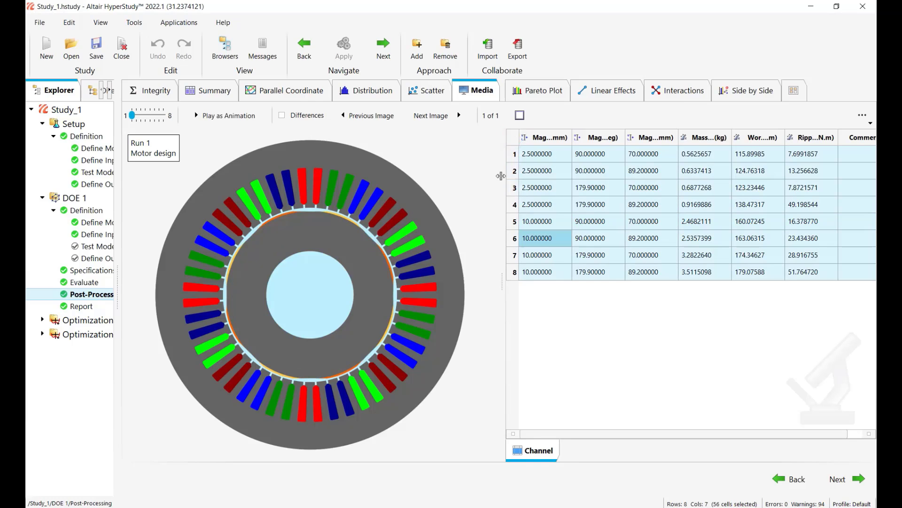
{"action": "left_click", "coordinate": [520, 116]}
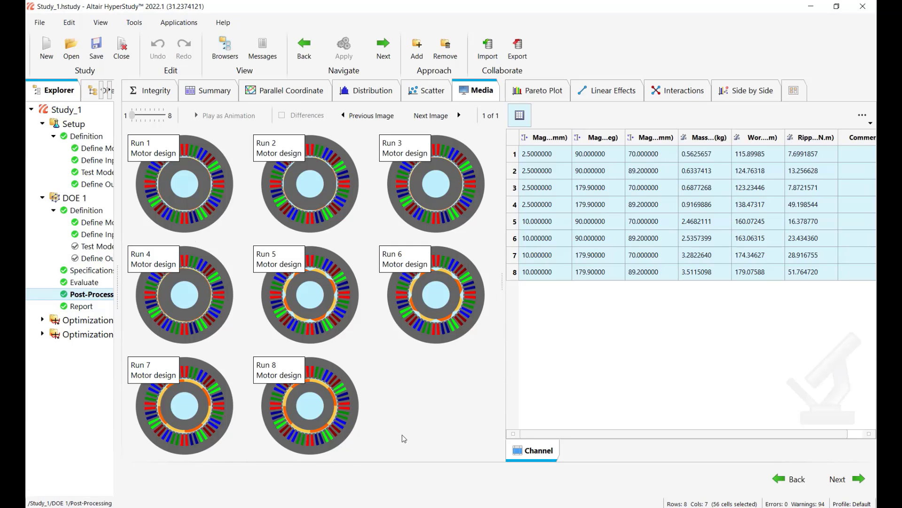
{"action": "left_click", "coordinate": [520, 115]}
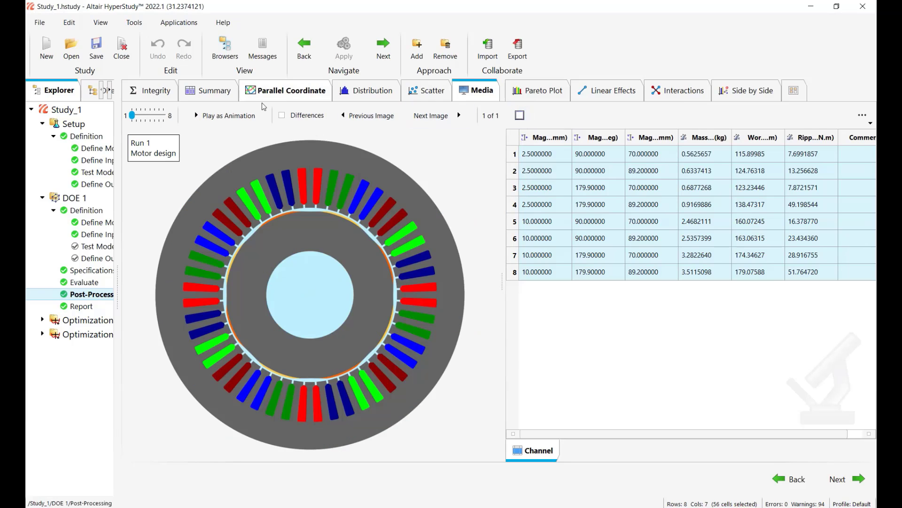
Play the run designs as an animation and stop it at Run 7
{"action": "left_click", "coordinate": [237, 118]}
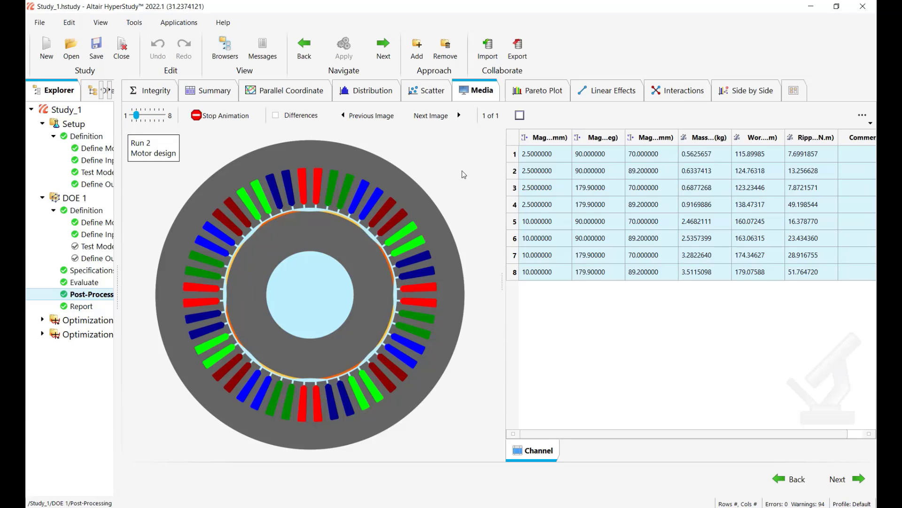
{"action": "left_click", "coordinate": [197, 115]}
{"action": "left_click_drag", "start_coordinate": [117, 288], "coordinate": [268, 300]}
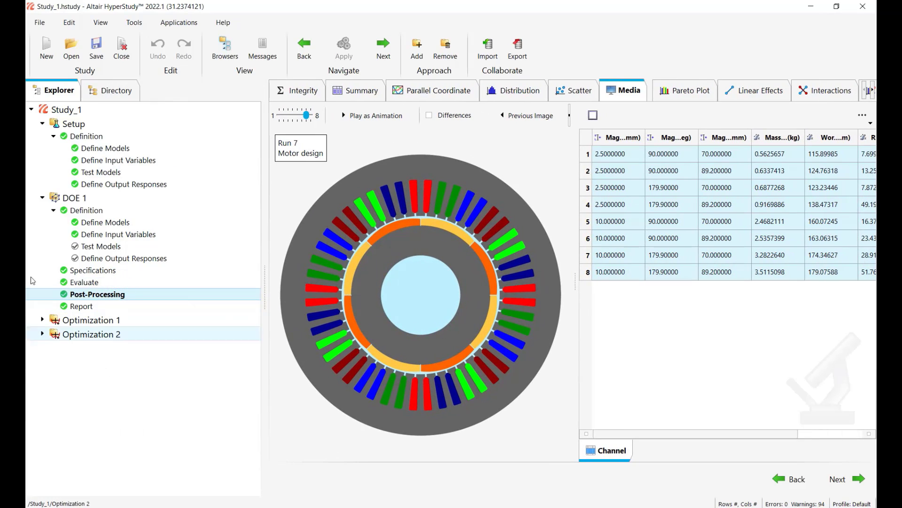
Expand Optimization 1, check its goals and specifications, and view the 15-iteration history
{"action": "left_click", "coordinate": [43, 198]}
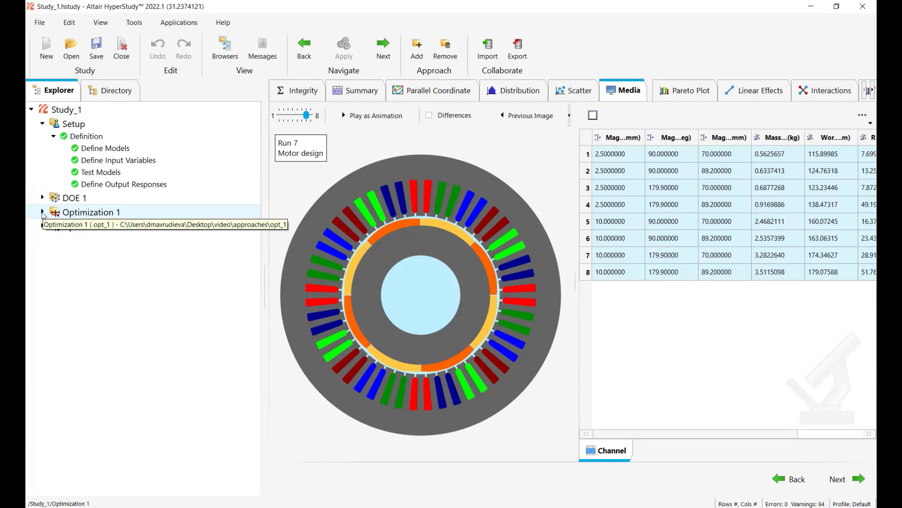
{"action": "left_click", "coordinate": [42, 212]}
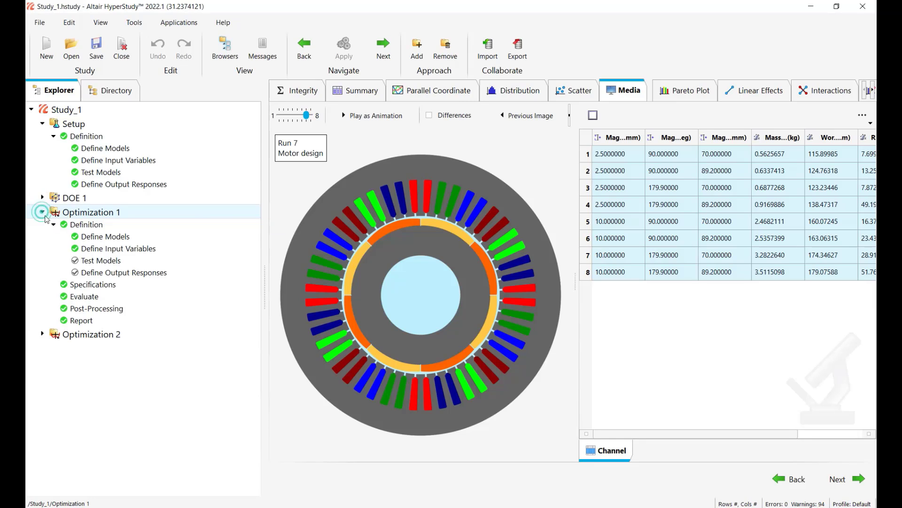
{"action": "left_click", "coordinate": [129, 272]}
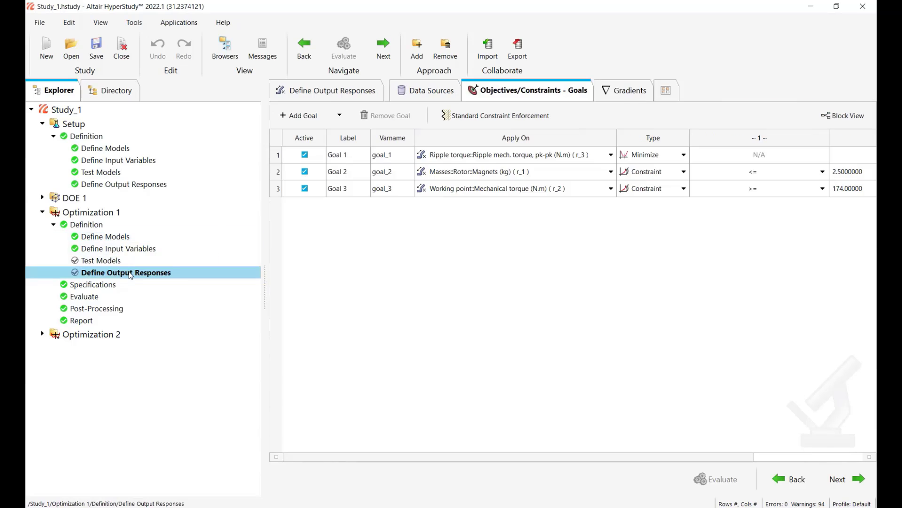
{"action": "left_click_drag", "start_coordinate": [264, 305], "coordinate": [206, 305]}
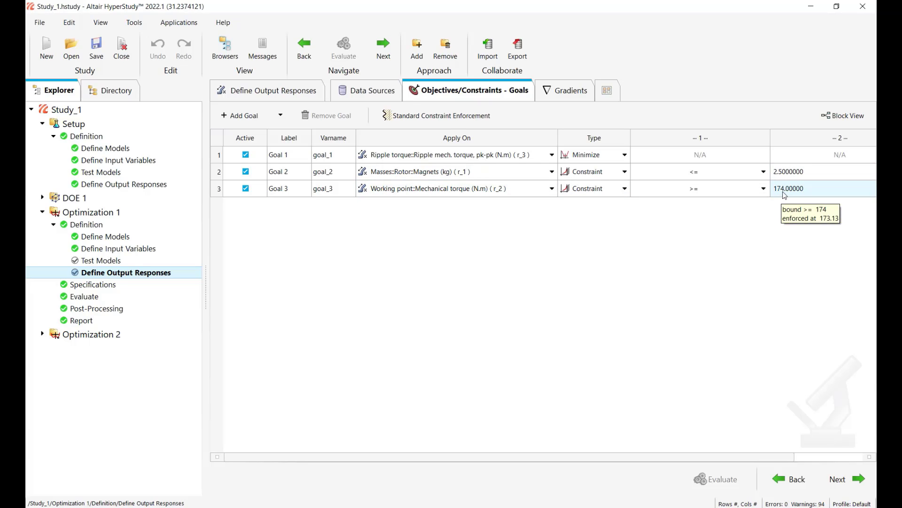
{"action": "left_click", "coordinate": [83, 287]}
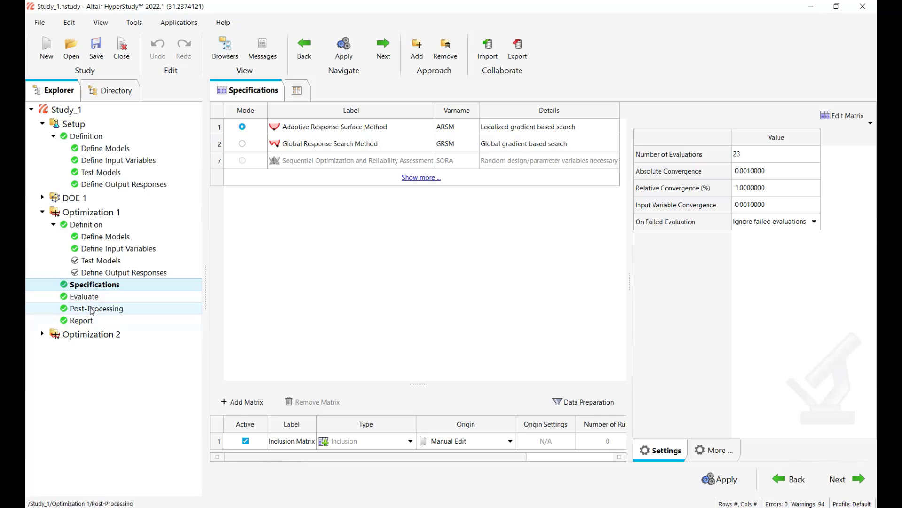
{"action": "left_click", "coordinate": [87, 297]}
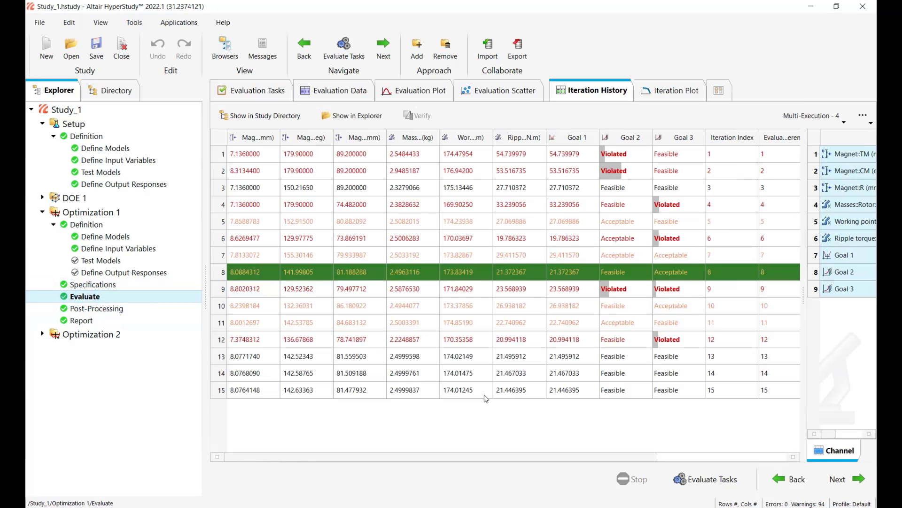
Switch Optimization 1's results to the Post-Processing profile and reveal the result-tab gallery
{"action": "left_click", "coordinate": [112, 309]}
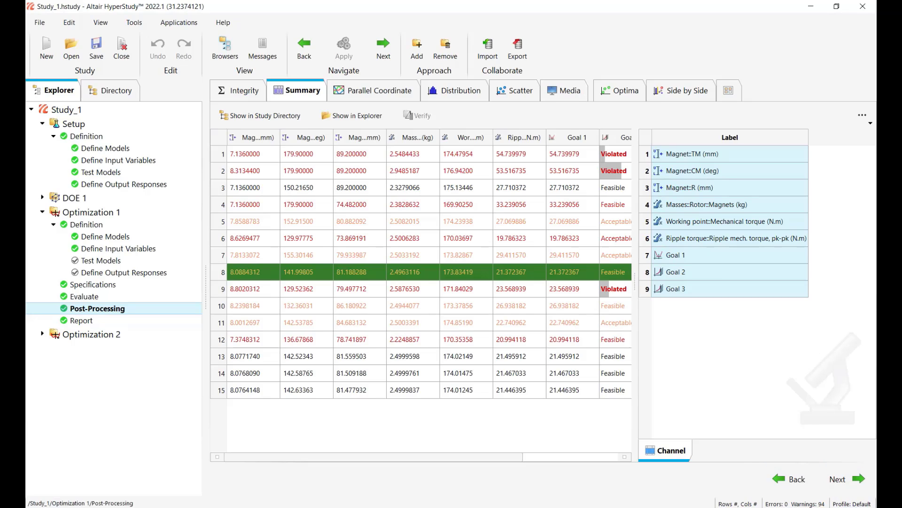
{"action": "left_click", "coordinate": [859, 504]}
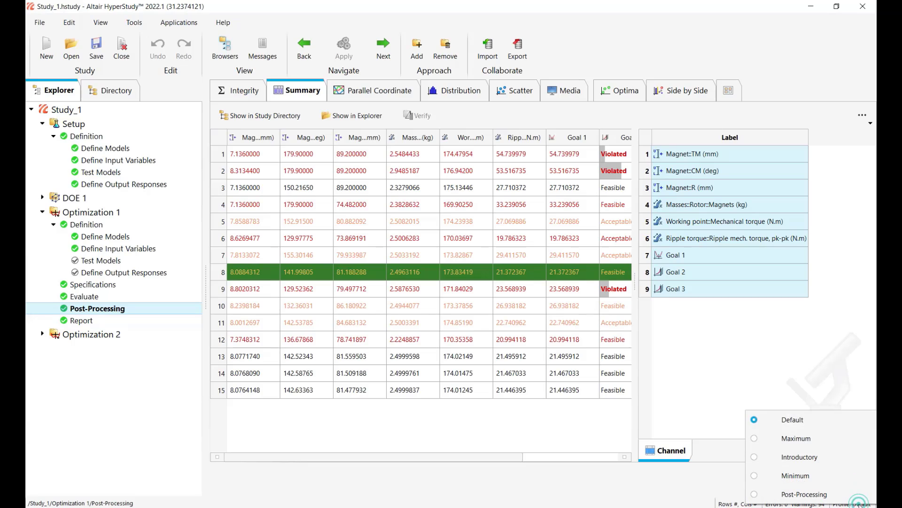
{"action": "left_click", "coordinate": [755, 496]}
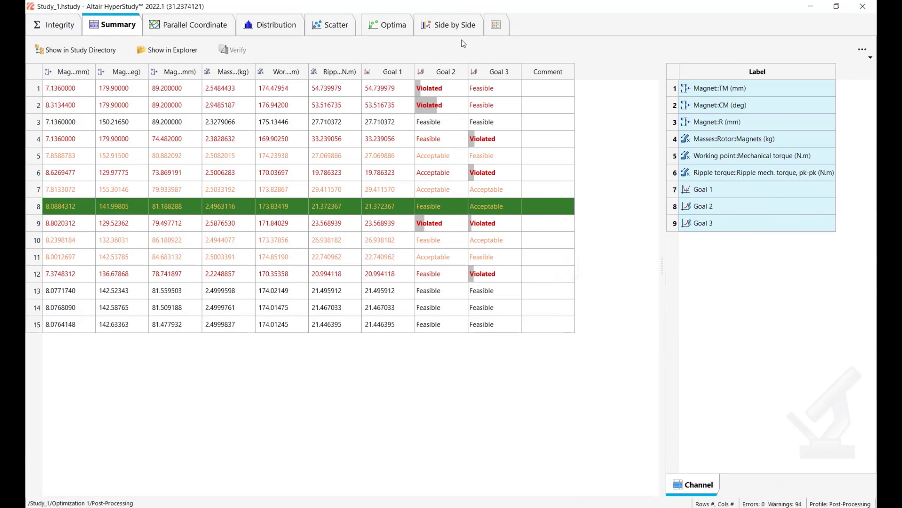
{"action": "left_click", "coordinate": [496, 25]}
In the Media view, enlarge the motor image and select baseline run 1 plus optimal run 8
{"action": "left_click", "coordinate": [795, 253]}
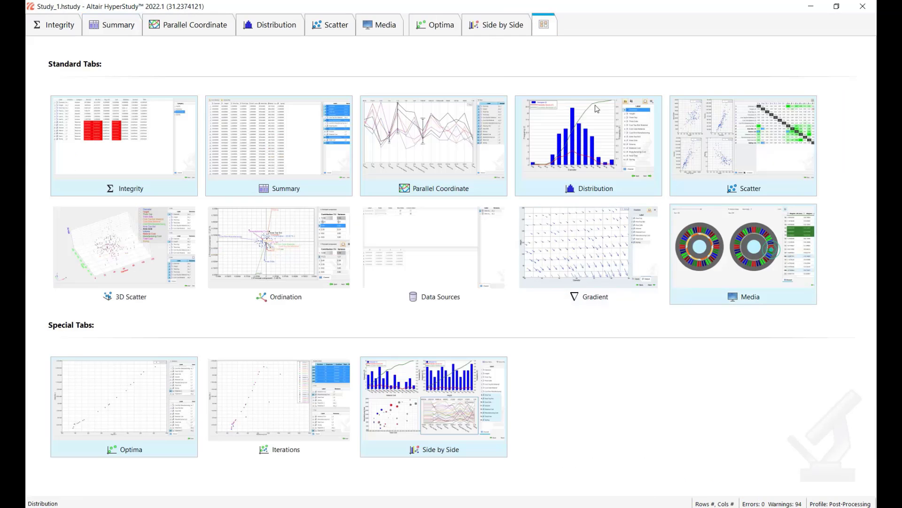
{"action": "left_click", "coordinate": [385, 26]}
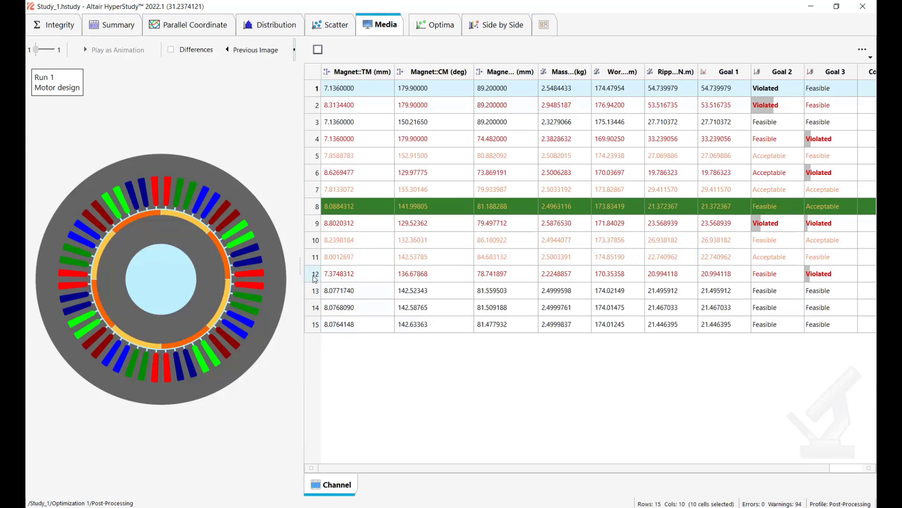
{"action": "left_click_drag", "start_coordinate": [301, 268], "coordinate": [409, 256]}
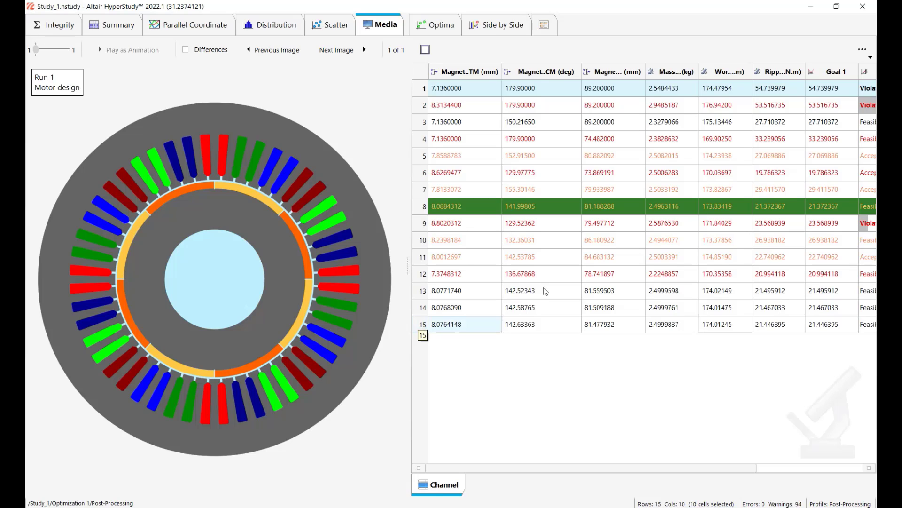
{"action": "left_click", "coordinate": [424, 90]}
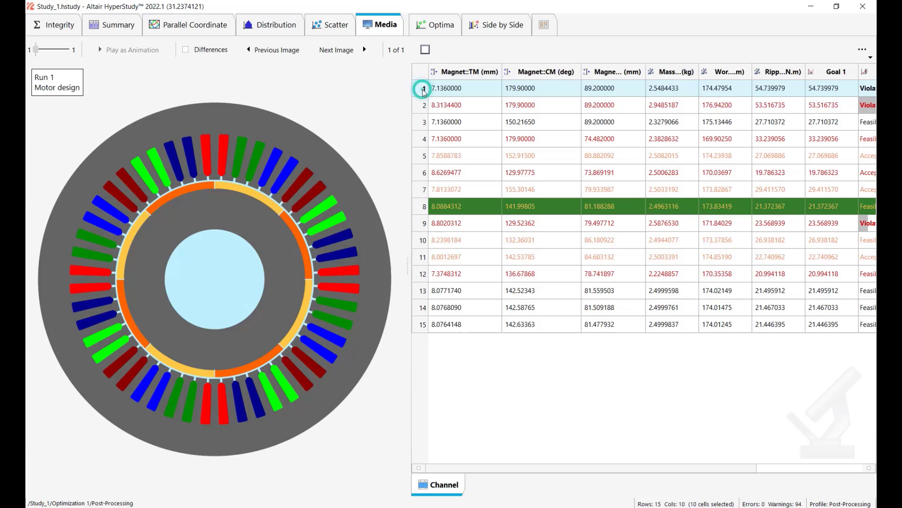
{"action": "left_click", "coordinate": [422, 210], "text": "ctrl"}
{"action": "left_click_drag", "start_coordinate": [409, 273], "coordinate": [492, 266]}
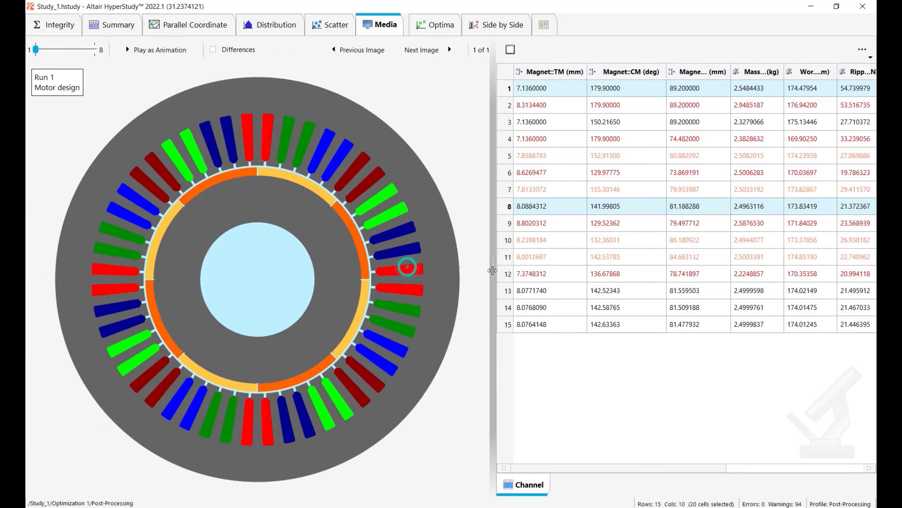
Compare runs 1 and 8 side by side with their goal columns, then select all 15 runs as a grid
{"action": "left_click", "coordinate": [510, 50]}
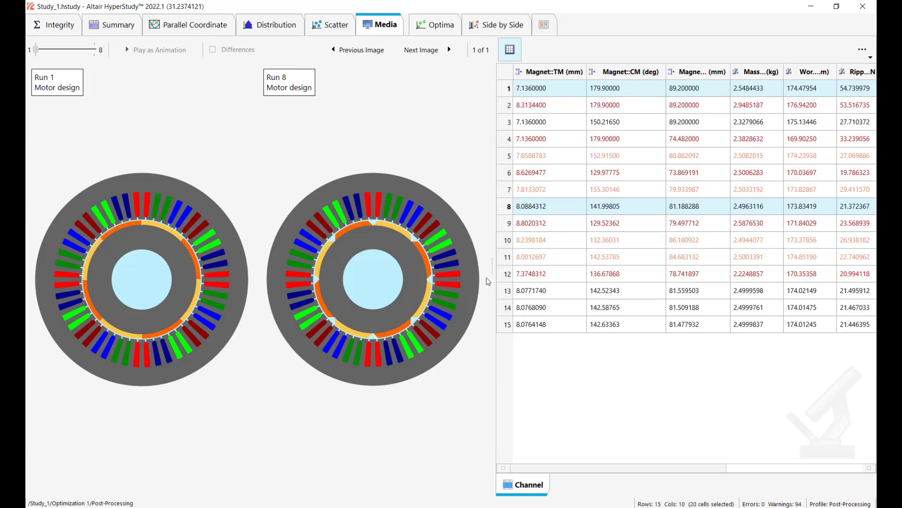
{"action": "left_click_drag", "start_coordinate": [492, 270], "coordinate": [397, 271]}
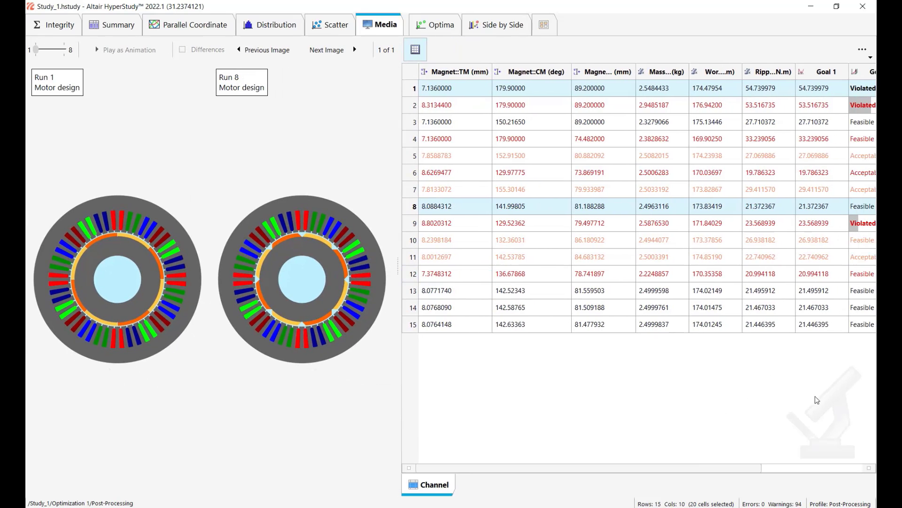
{"action": "left_click_drag", "start_coordinate": [714, 470], "coordinate": [824, 476]}
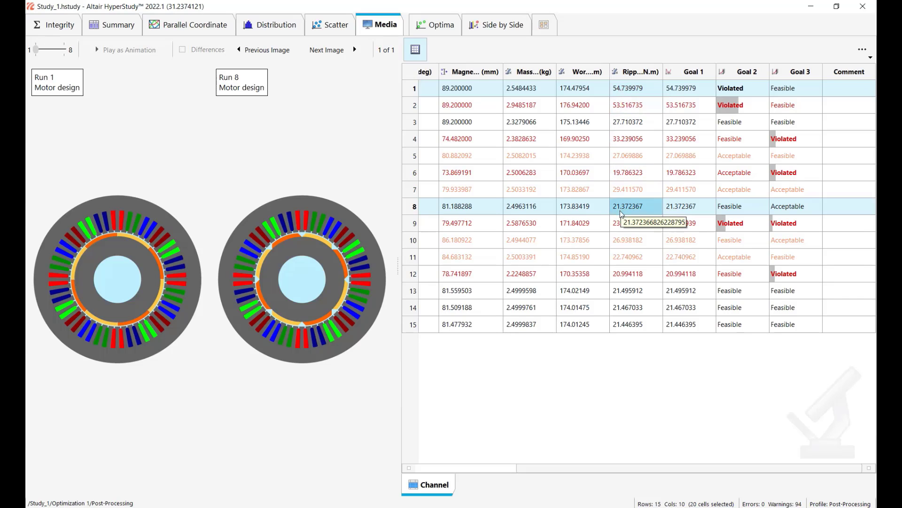
{"action": "left_click_drag", "start_coordinate": [615, 467], "coordinate": [454, 382]}
{"action": "left_click_drag", "start_coordinate": [398, 273], "coordinate": [528, 283]}
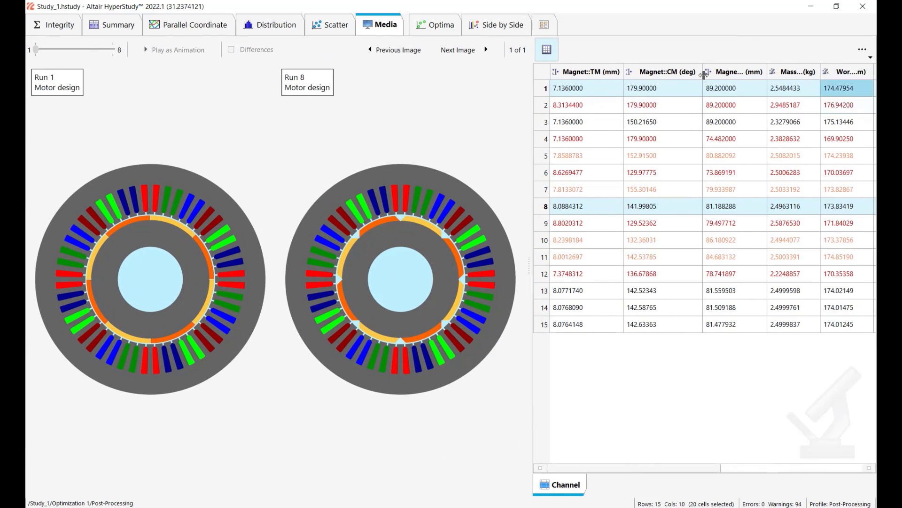
{"action": "left_click", "coordinate": [542, 76]}
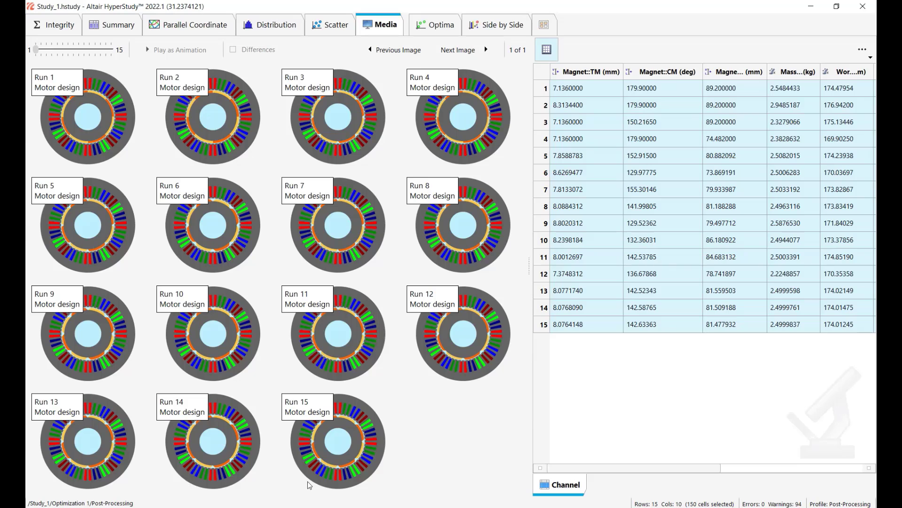
Return to single view and animate through the run designs, stopping at run 7
{"action": "left_click", "coordinate": [550, 51]}
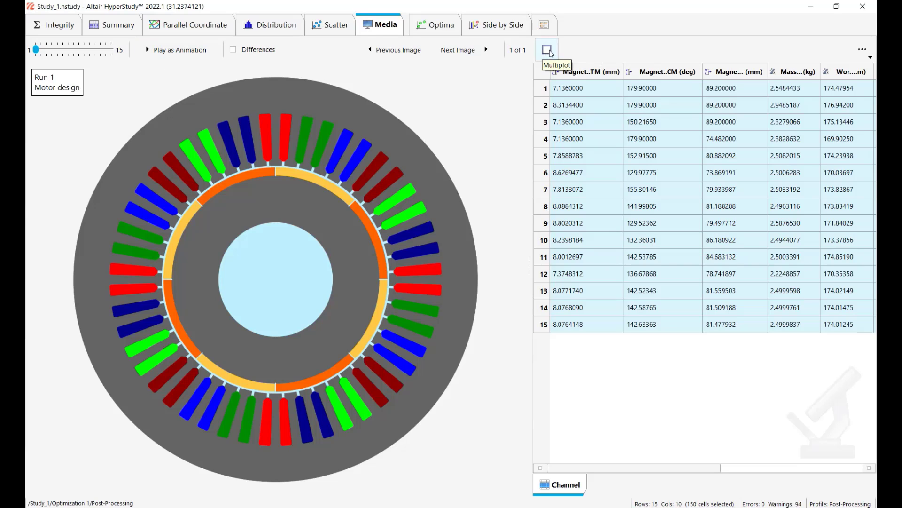
{"action": "left_click", "coordinate": [167, 50]}
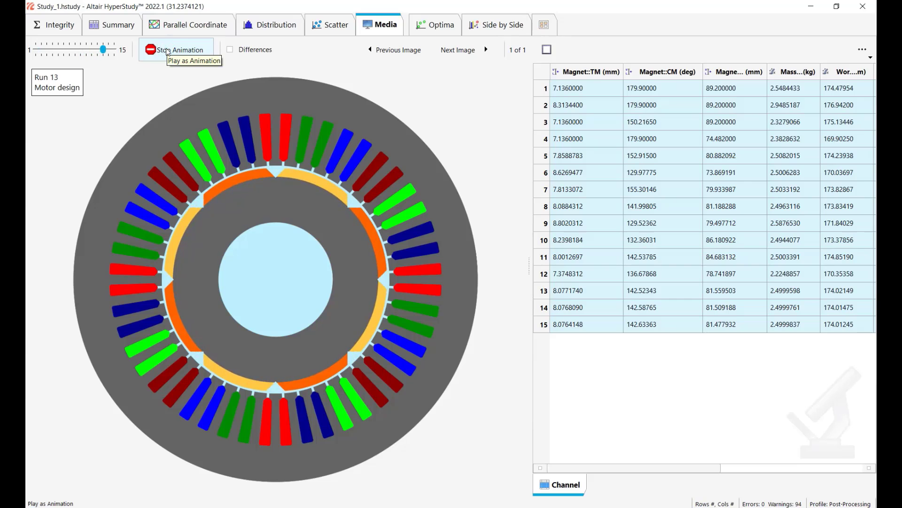
{"action": "left_click", "coordinate": [167, 51]}
Switch to the Default profile, widen the study tree, and bring up FluxMotor's Motor Catalog
{"action": "left_click", "coordinate": [840, 504]}
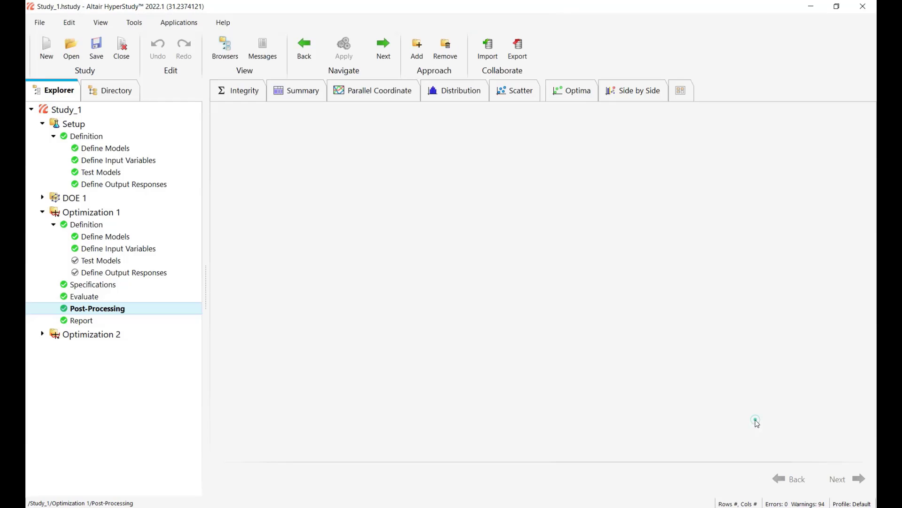
{"action": "left_click", "coordinate": [756, 422]}
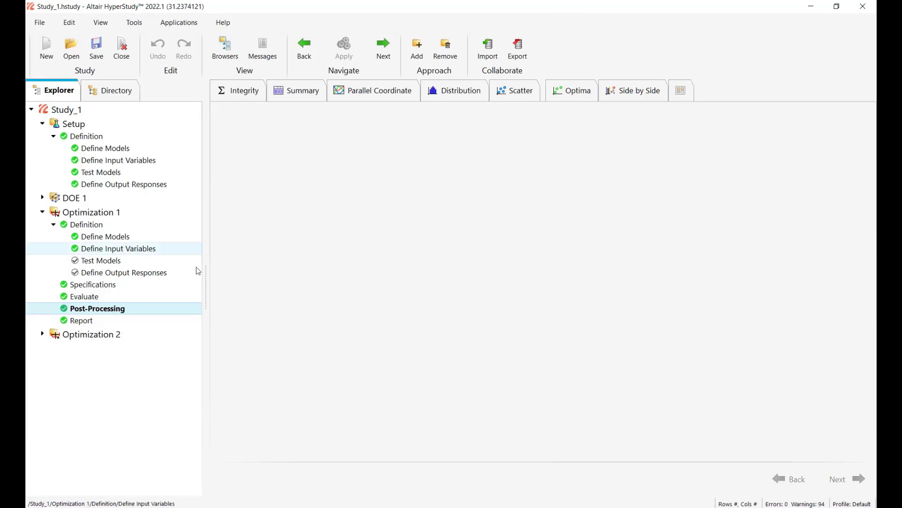
{"action": "left_click_drag", "start_coordinate": [206, 289], "coordinate": [242, 288]}
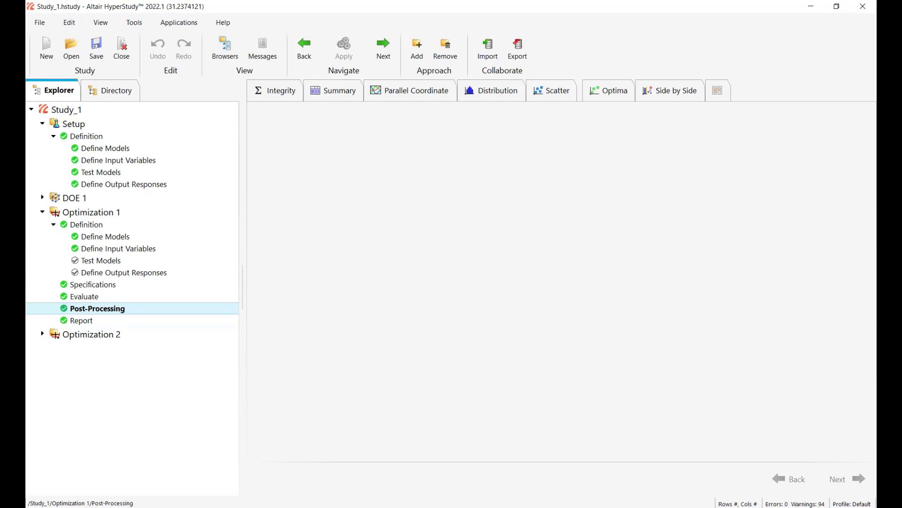
{"action": "left_click", "coordinate": [640, 465]}
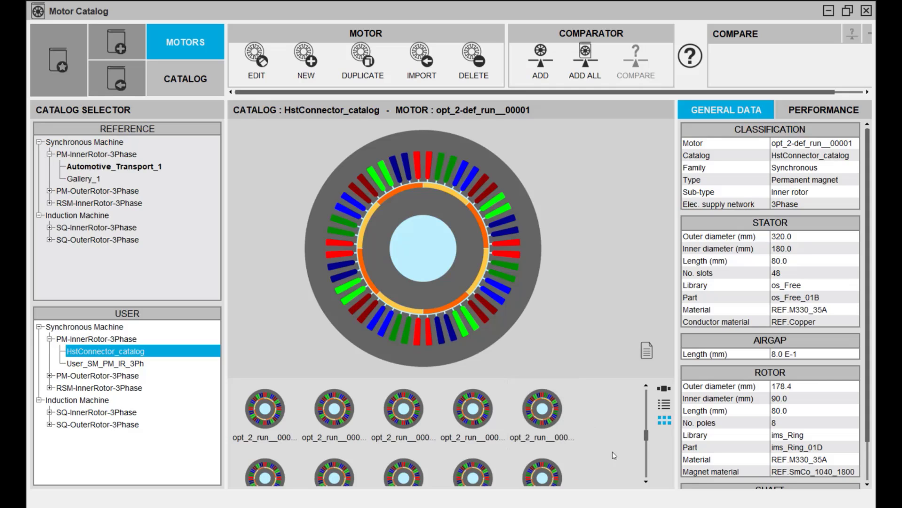
Scroll the catalog thumbnails and return to Motor Factory's Export > HyperStudy information page
{"action": "left_click_drag", "start_coordinate": [648, 436], "coordinate": [653, 396]}
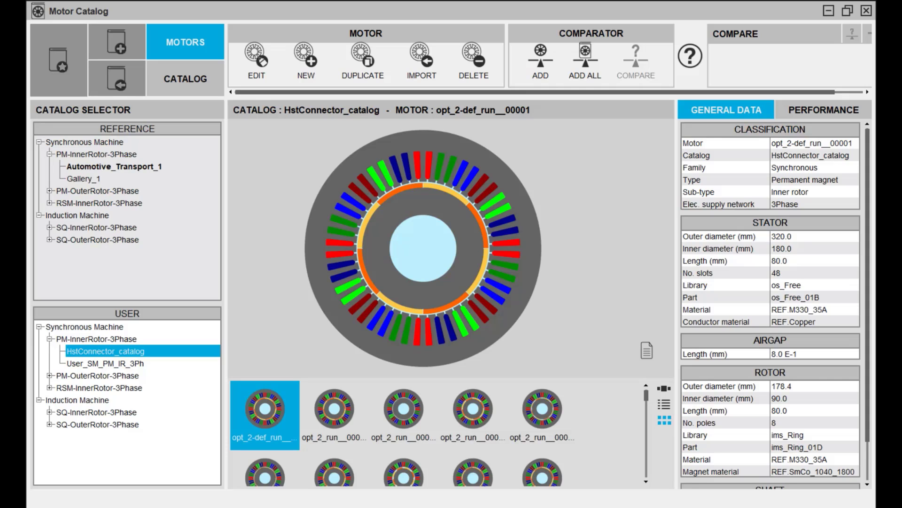
{"action": "left_click", "coordinate": [586, 506]}
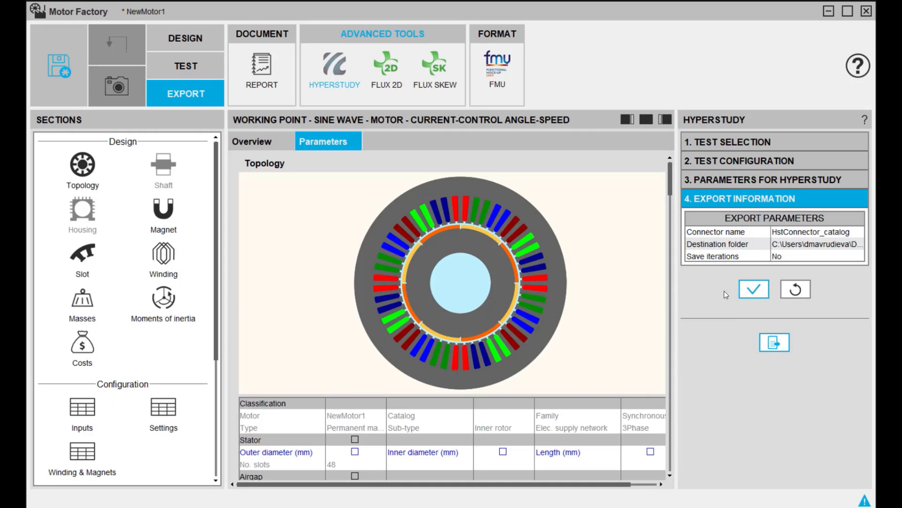
Open the Save iterations dropdown and leave it set to No
{"action": "left_click", "coordinate": [782, 256]}
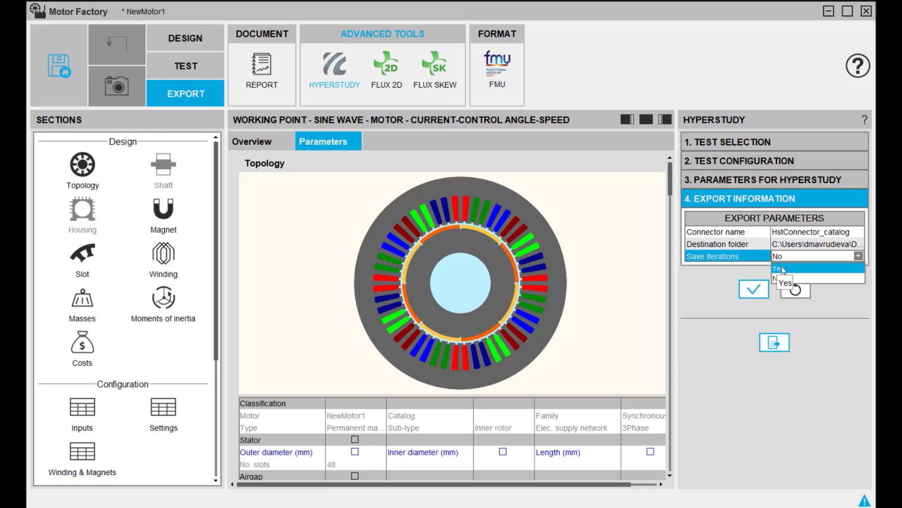
{"action": "key", "text": "Down"}
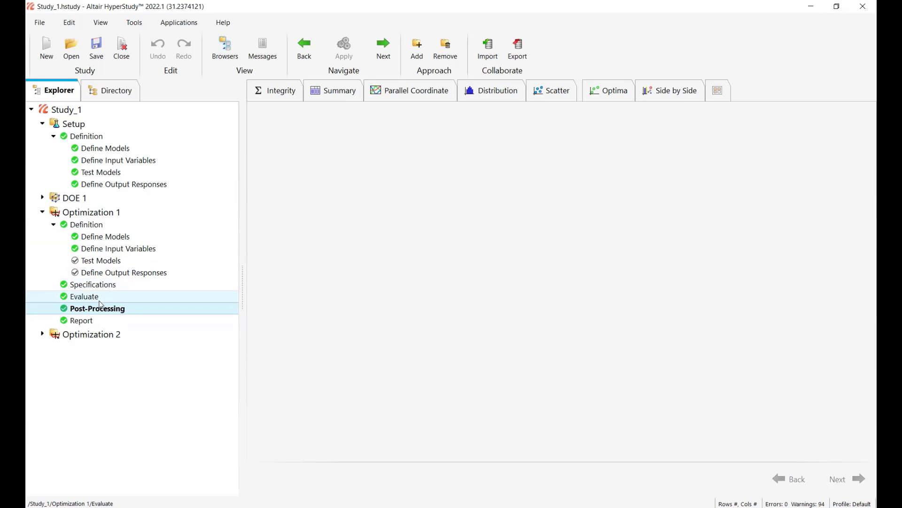
Open Optimization 1's Post-Processing and scroll through the gallery of result views
{"action": "left_click", "coordinate": [112, 273]}
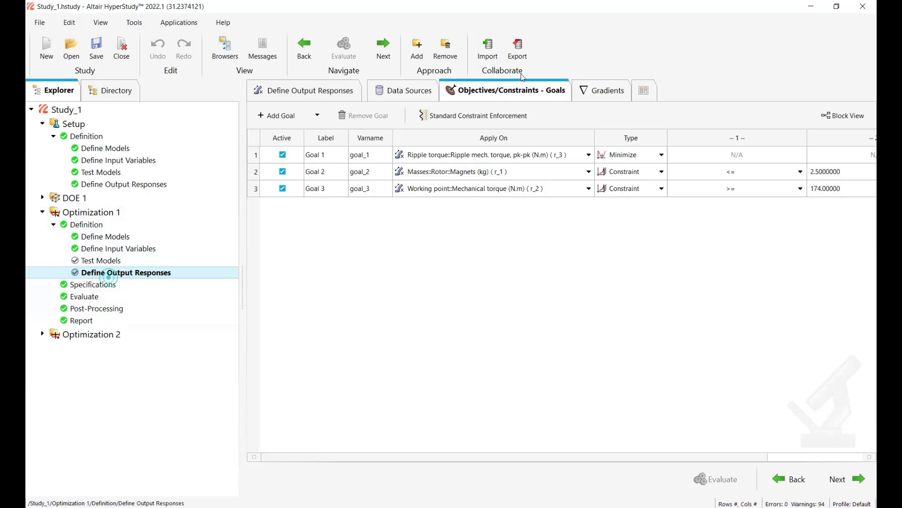
{"action": "left_click", "coordinate": [89, 308]}
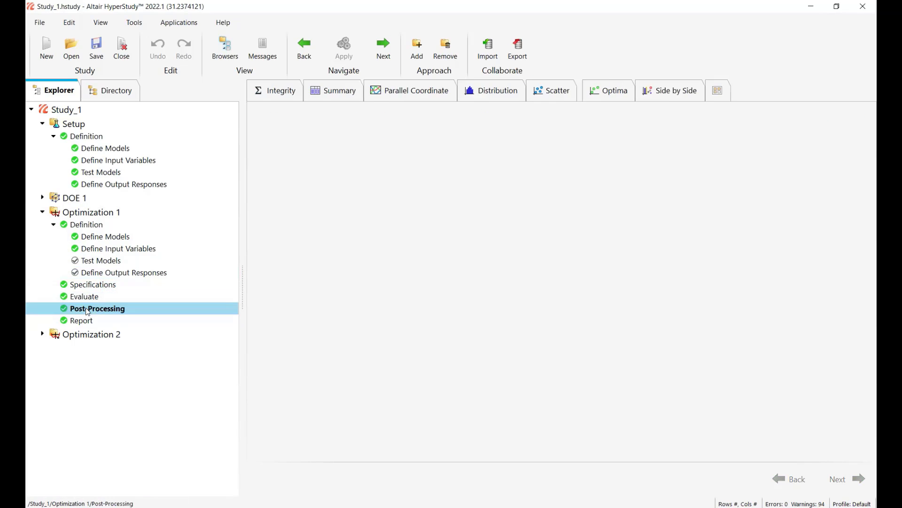
{"action": "left_click", "coordinate": [719, 90]}
{"action": "scroll", "coordinate": [598, 390], "scroll_direction": "down", "scroll_amount": 1}
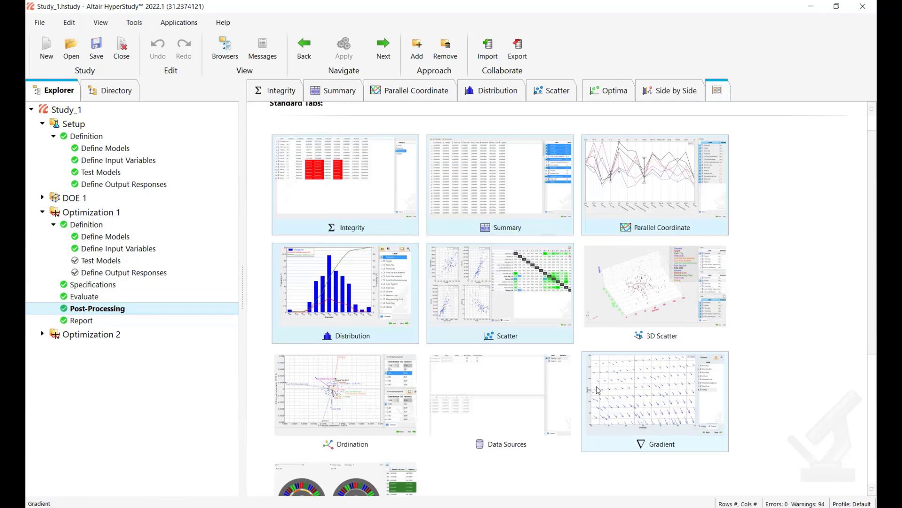
{"action": "scroll", "coordinate": [498, 399], "scroll_direction": "down", "scroll_amount": 2}
Add the Media view and display all 15 run designs as a grid
{"action": "left_click", "coordinate": [379, 405]}
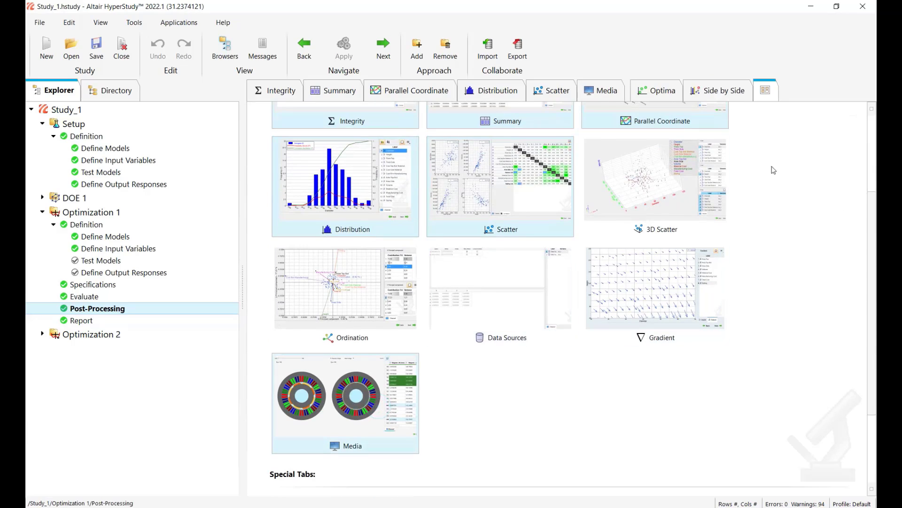
{"action": "left_click", "coordinate": [602, 90]}
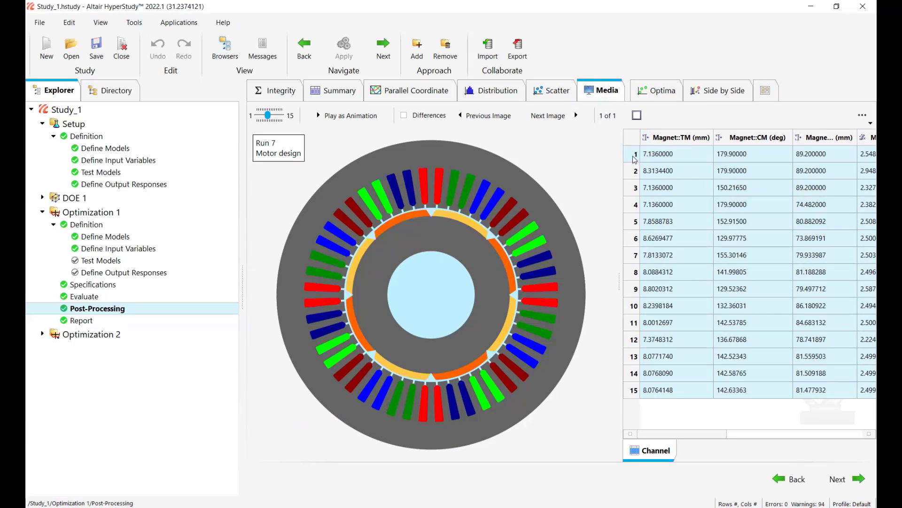
{"action": "left_click", "coordinate": [637, 115]}
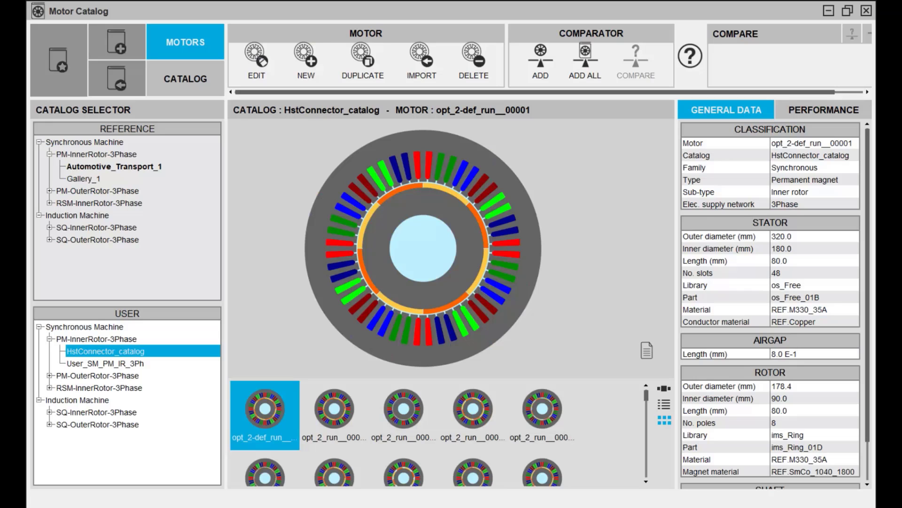
Bring Motor Factory's Export > HyperStudy page back to the front from the taskbar
{"action": "mouse_move", "coordinate": [613, 507]}
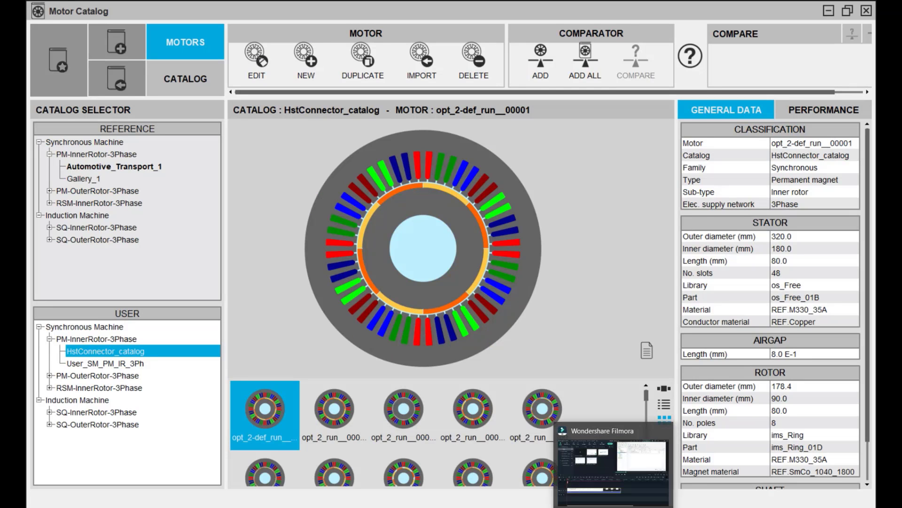
{"action": "left_click", "coordinate": [611, 463]}
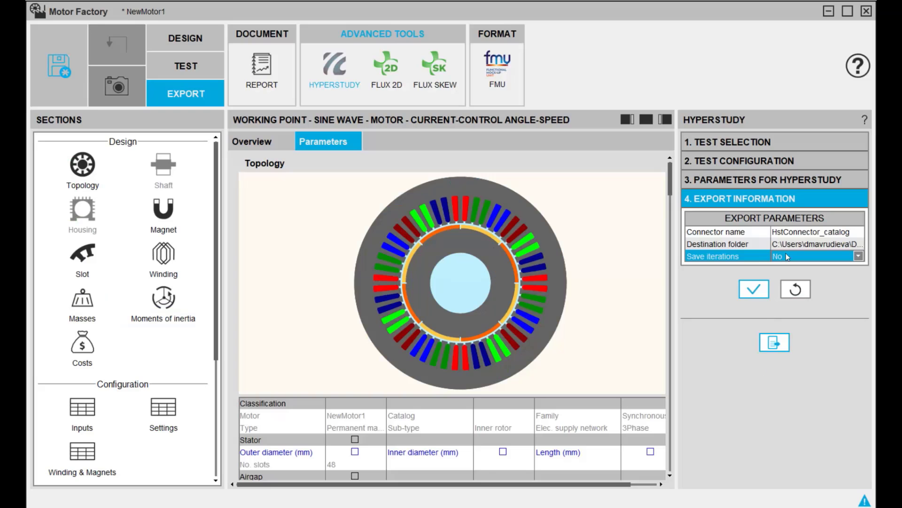
Change Save iterations to Yes in the HyperStudy export information
{"action": "left_click", "coordinate": [786, 254]}
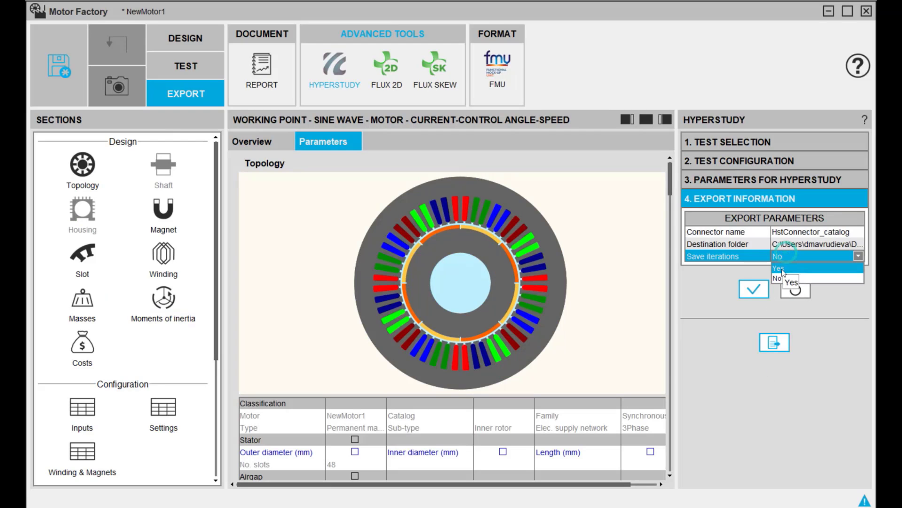
{"action": "left_click", "coordinate": [784, 275]}
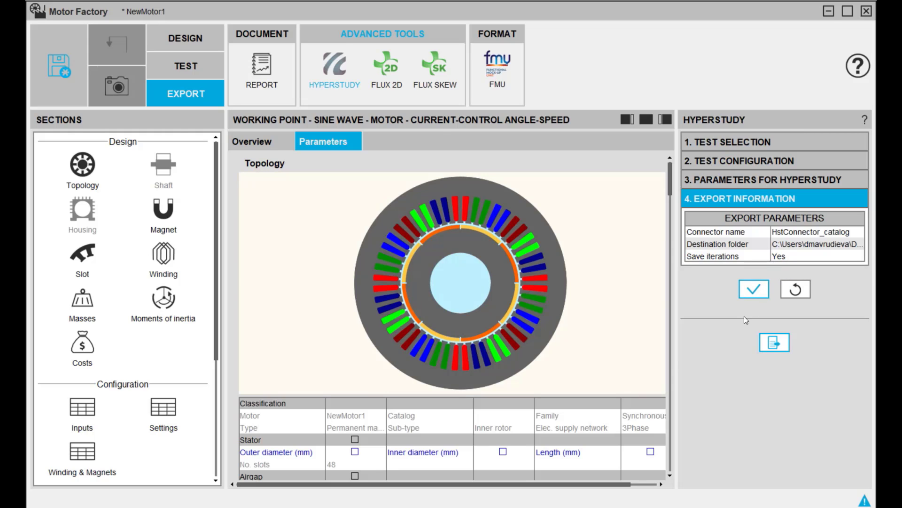